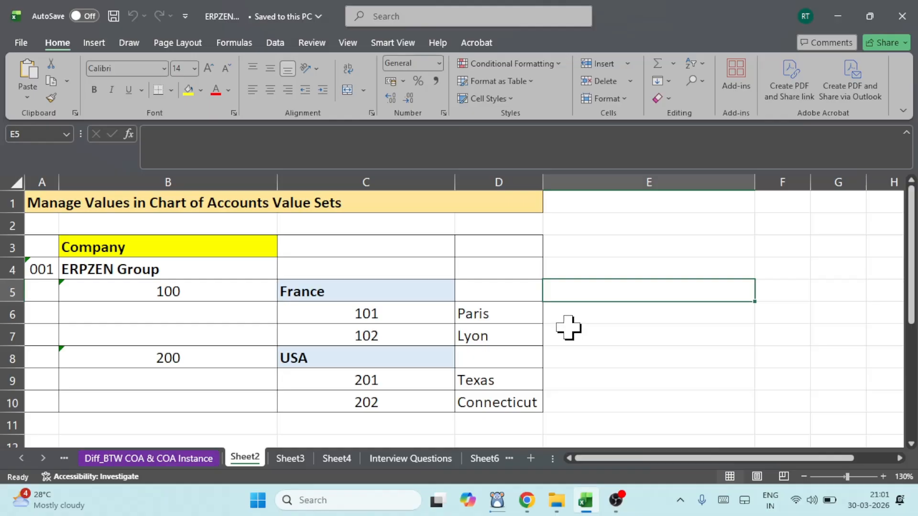
Switch to the Oracle home page in the browser and open Setup and Maintenance.
click(522, 511)
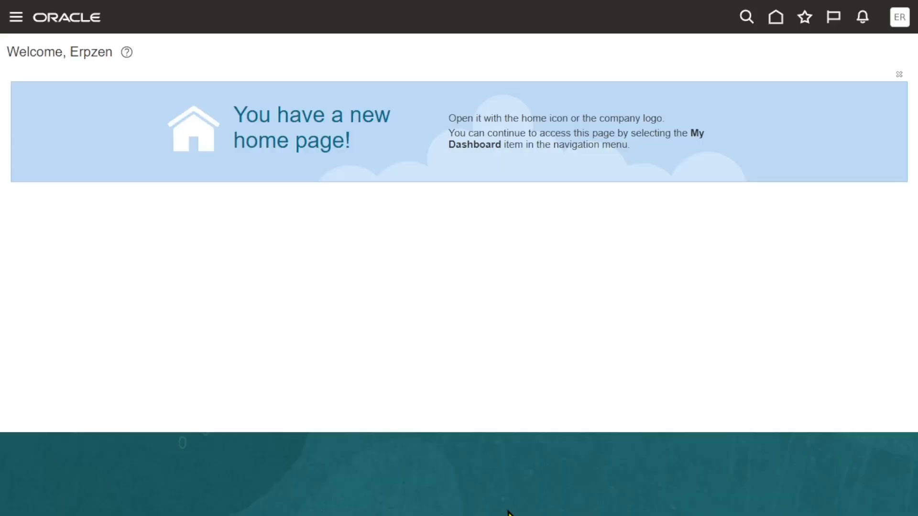
click(901, 18)
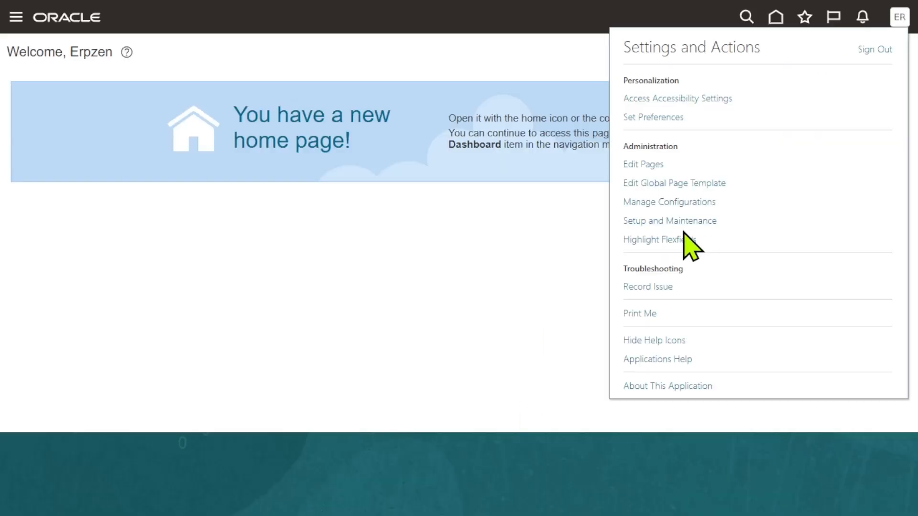
click(667, 222)
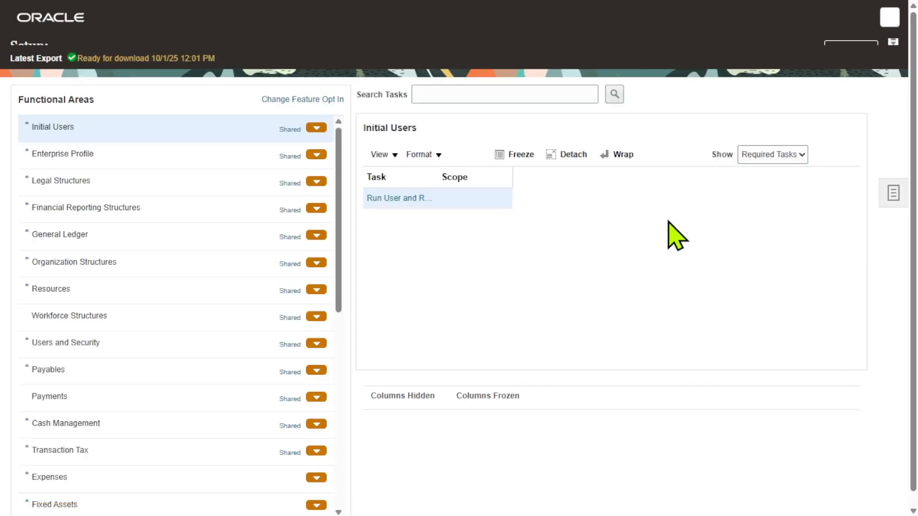
Search the setup tasks for "Manage account hierarchies" and open the Manage Account Hierarchies task.
click(441, 108)
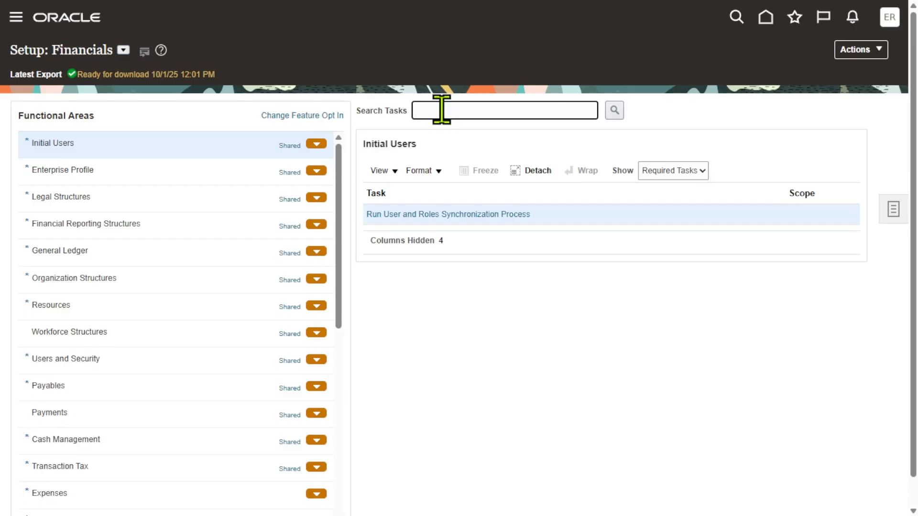
text(Manage acco)
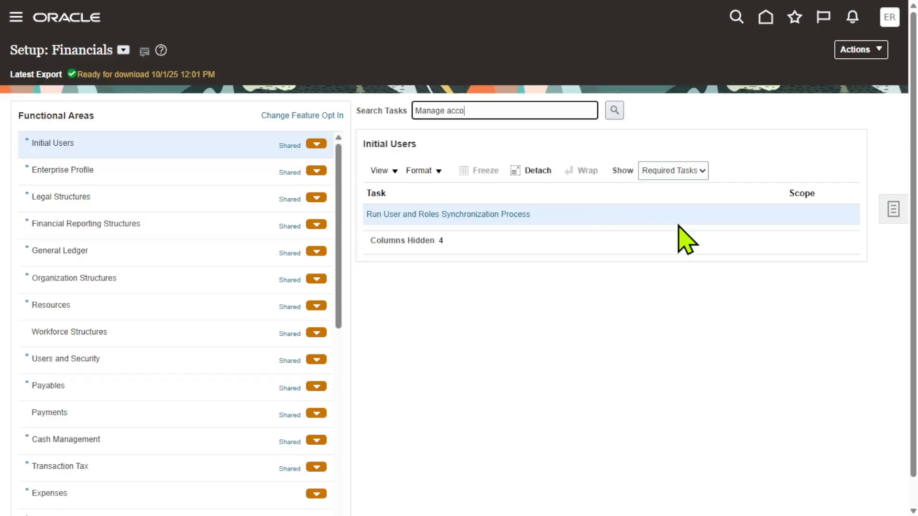
text(unt hierarchies)
key(Return)
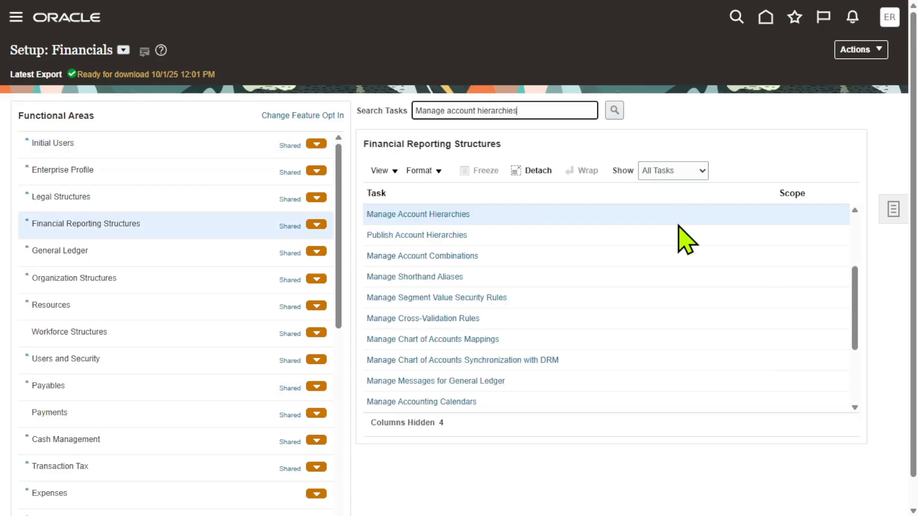
click(433, 215)
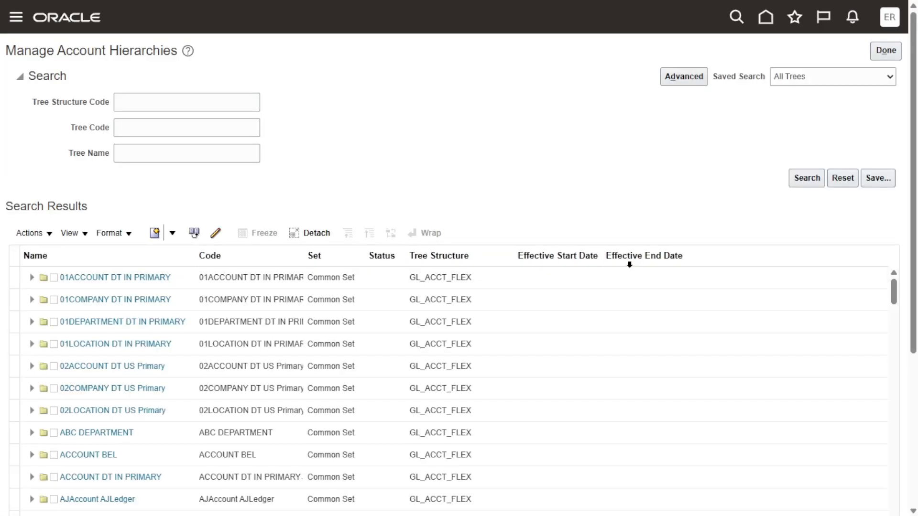
Switch to the Excel workbook and review the six account hierarchy steps listed on Sheet6, from Define Tree to Publish Account Hierarchies.
key(alt+Tab)
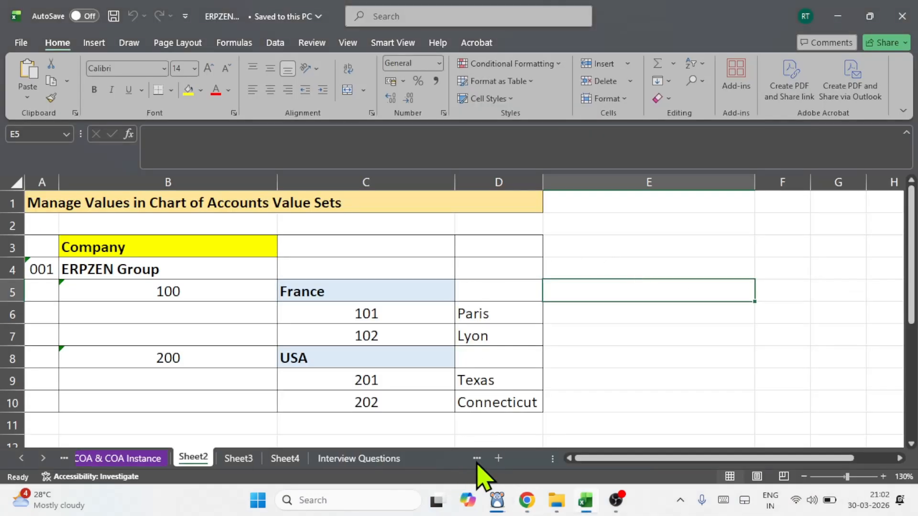
click(474, 458)
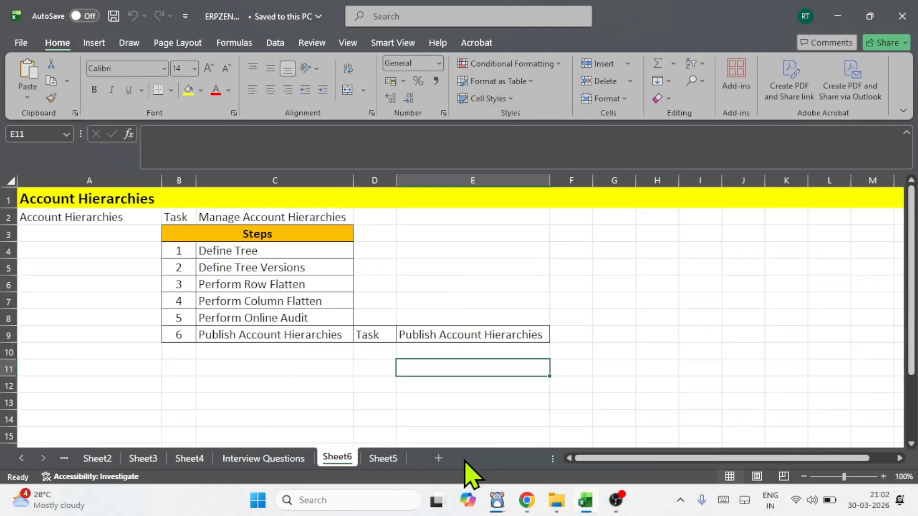
click(237, 249)
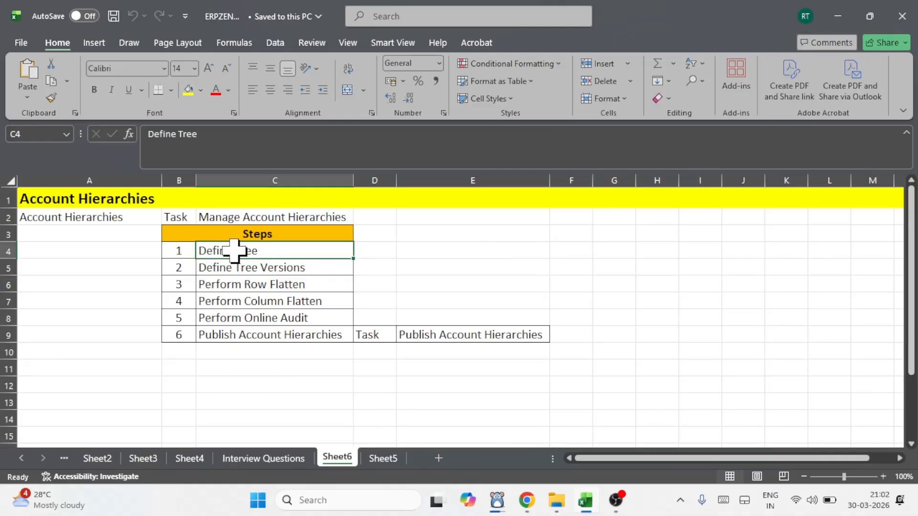
click(272, 267)
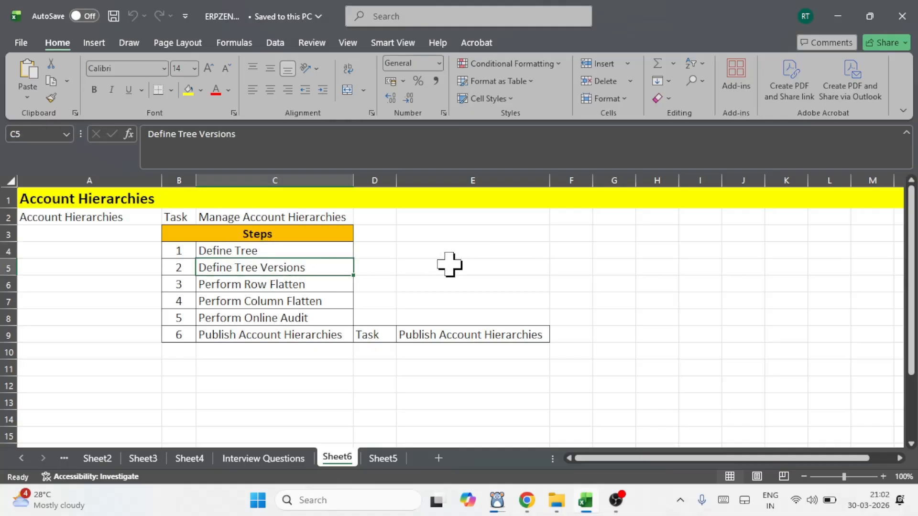
click(268, 284)
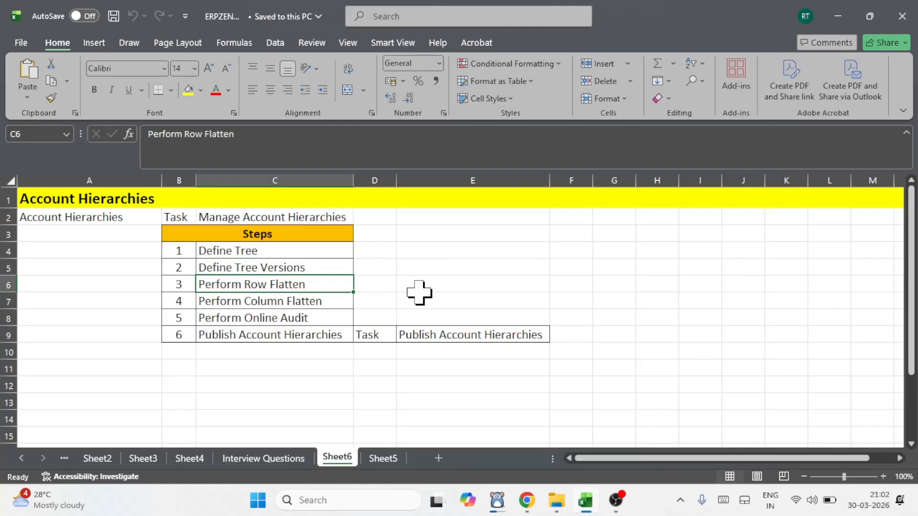
click(282, 302)
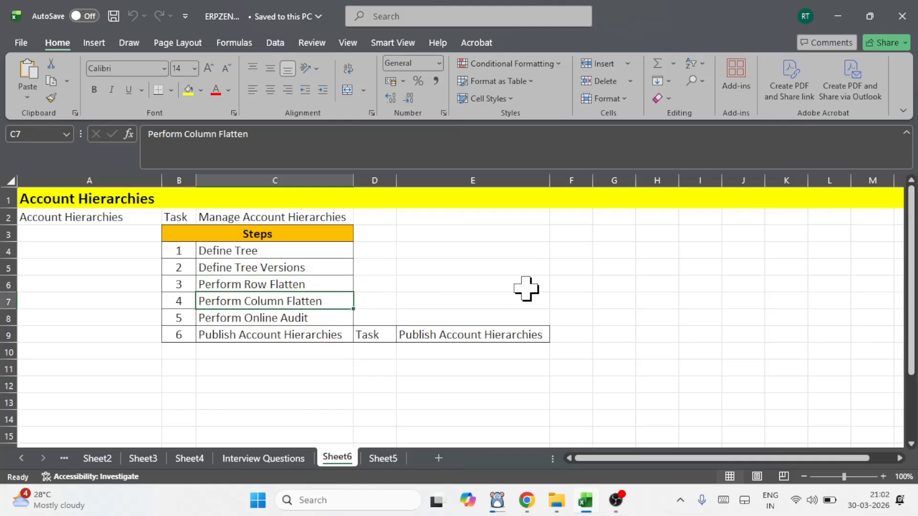
click(272, 321)
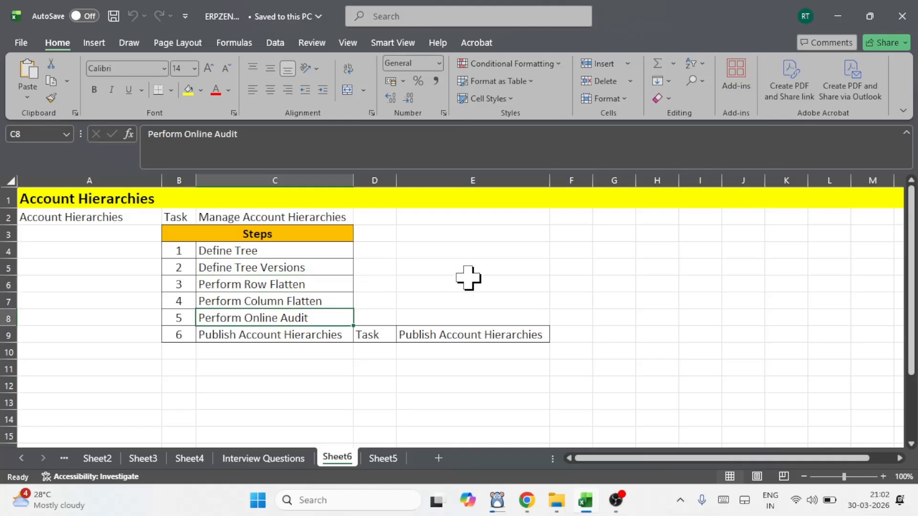
click(285, 334)
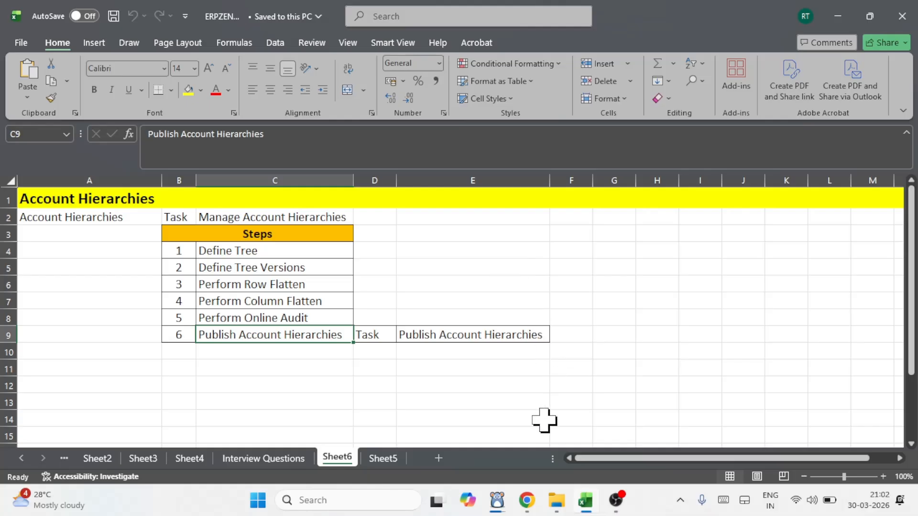
Return to Manage Account Hierarchies in the browser and start creating a new tree.
click(528, 500)
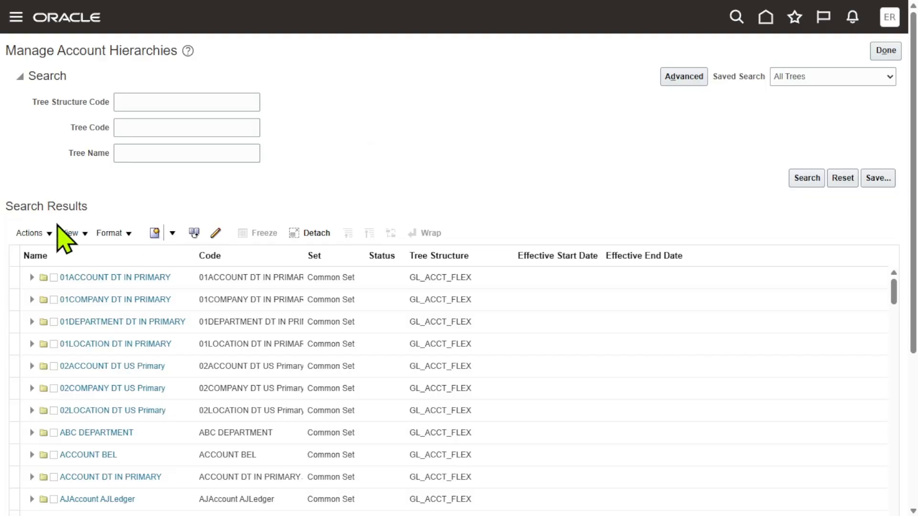
click(29, 232)
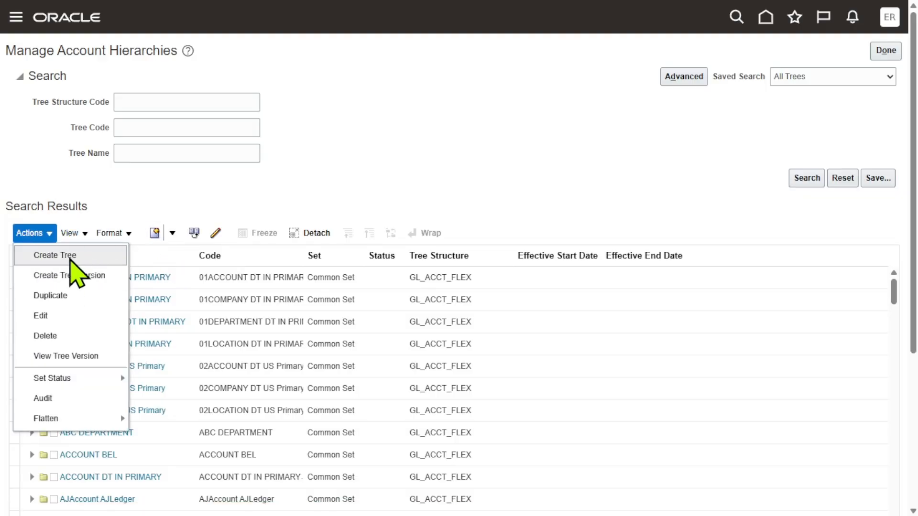
click(71, 257)
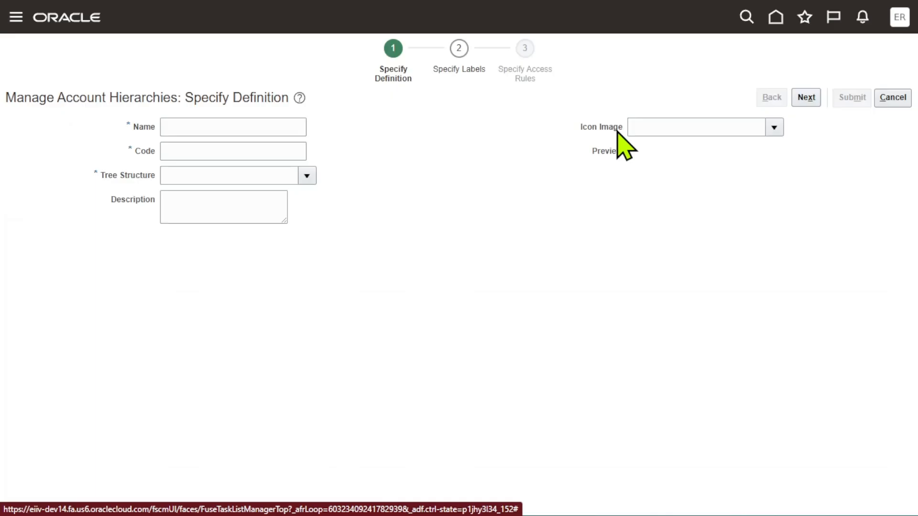
Enter "Erpzen Company Tree" as the tree name and "XX_ERPZEN_COM_TREE" as its code.
click(257, 126)
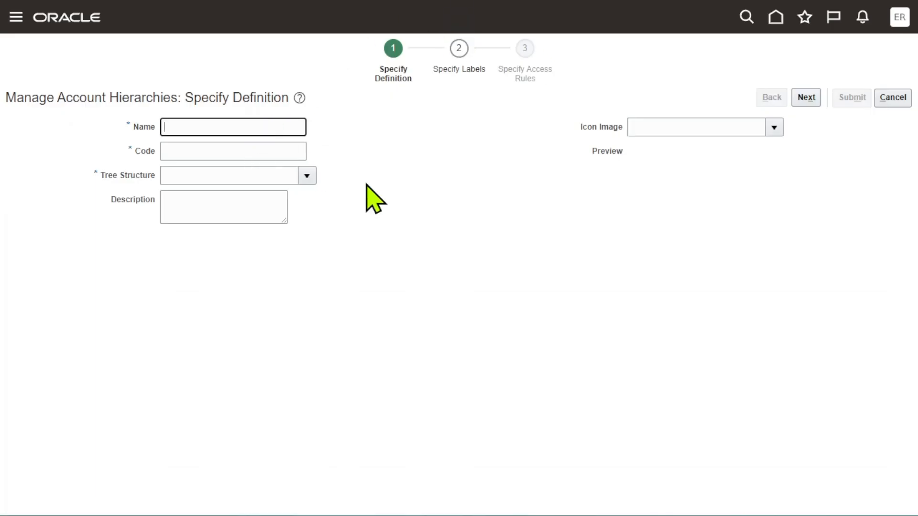
text(Erpzen Company Tree)
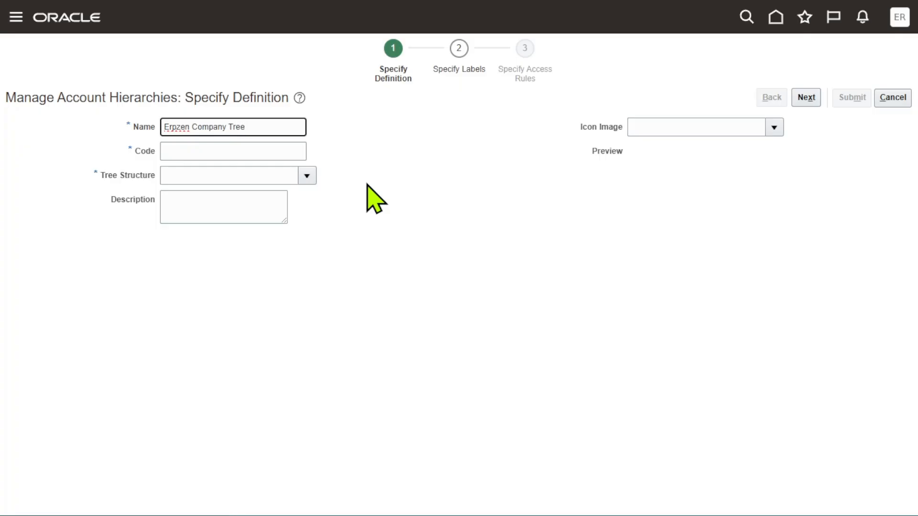
click(289, 149)
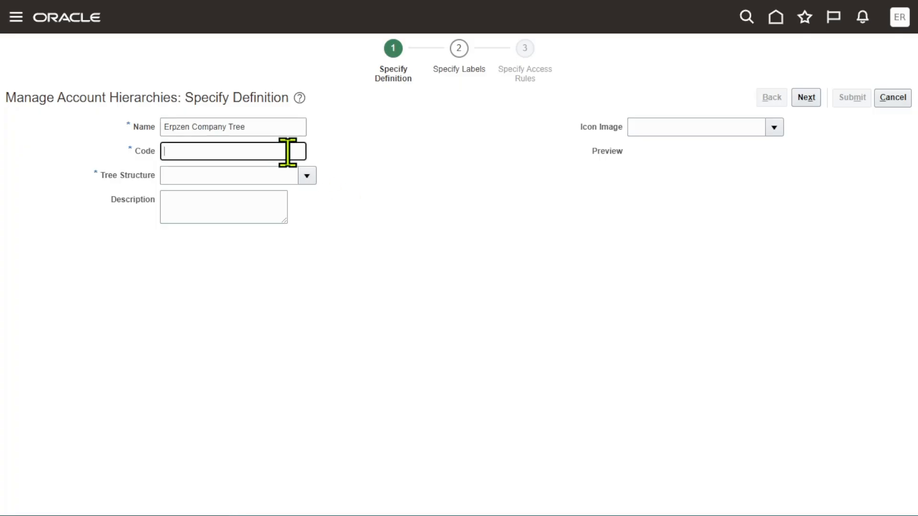
text(XX_ERPZEN_COM_TREE)
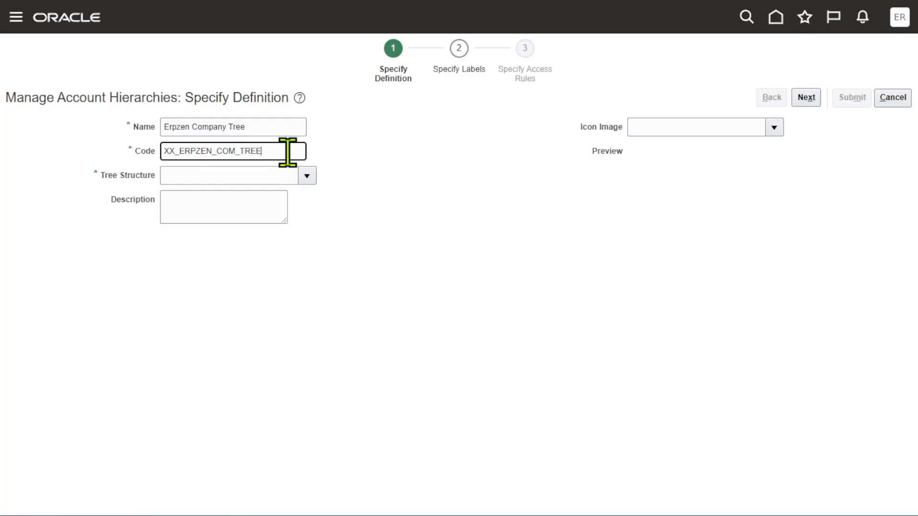
click(410, 199)
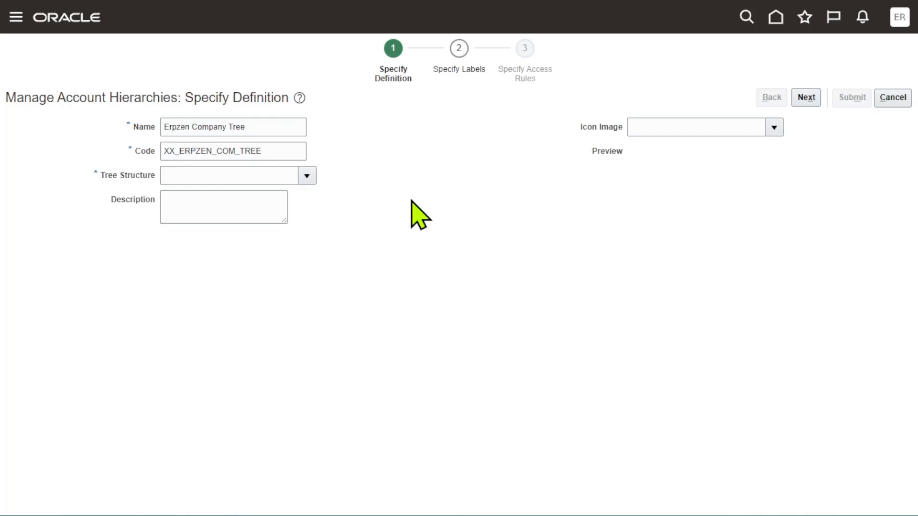
Set the tree structure to Accounting Flexfield Hierarchy.
click(307, 176)
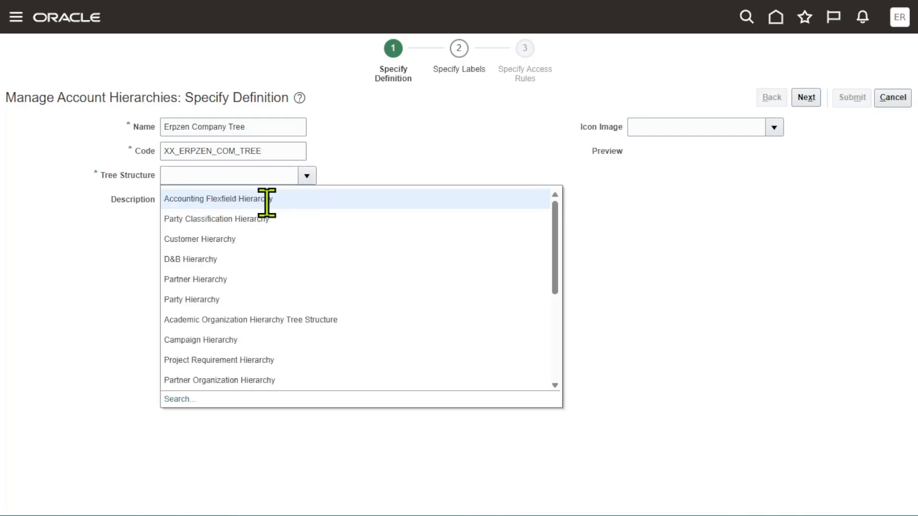
click(266, 200)
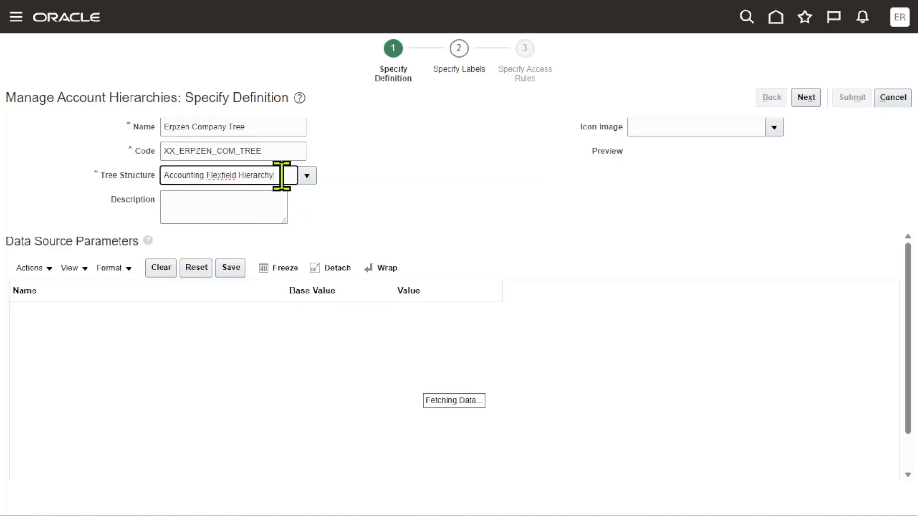
drag(281, 175, 154, 180)
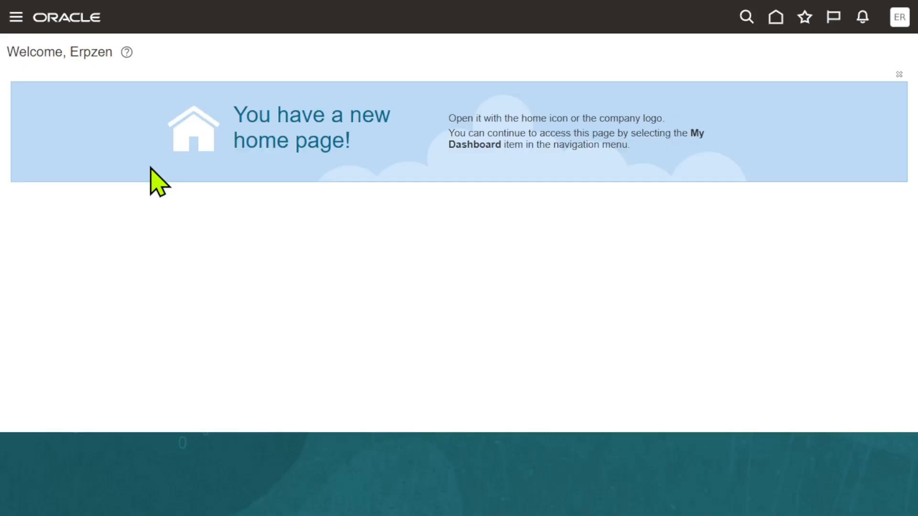
Open Setup and Maintenance from the separate Oracle home page.
click(899, 19)
click(687, 222)
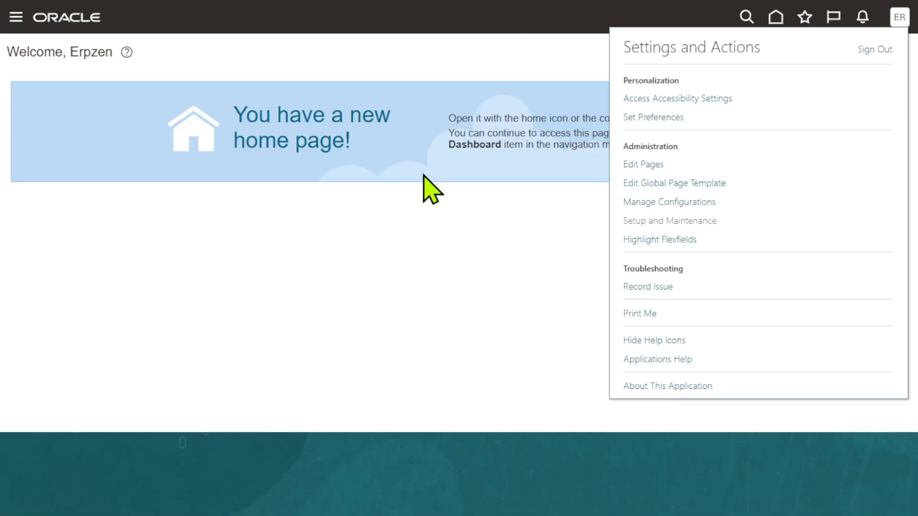
click(695, 207)
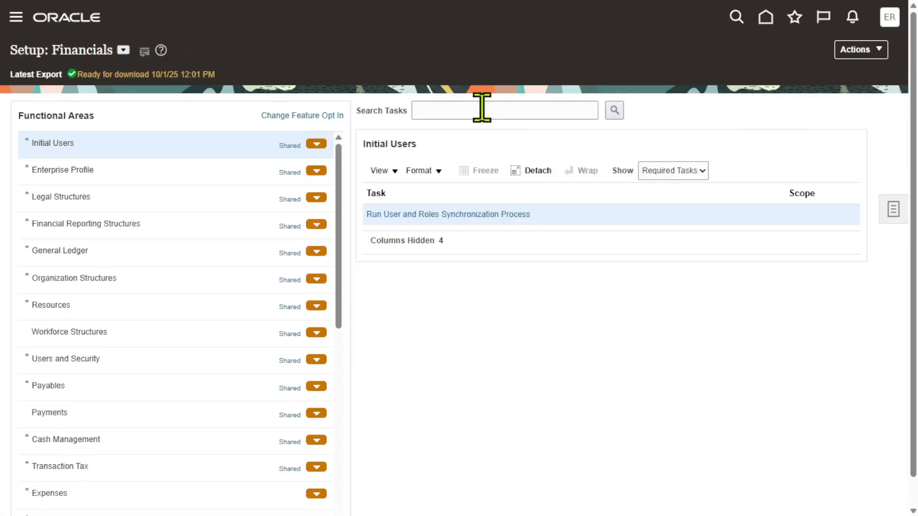
Search the setup tasks for "Manage chart of accounts structure".
click(479, 113)
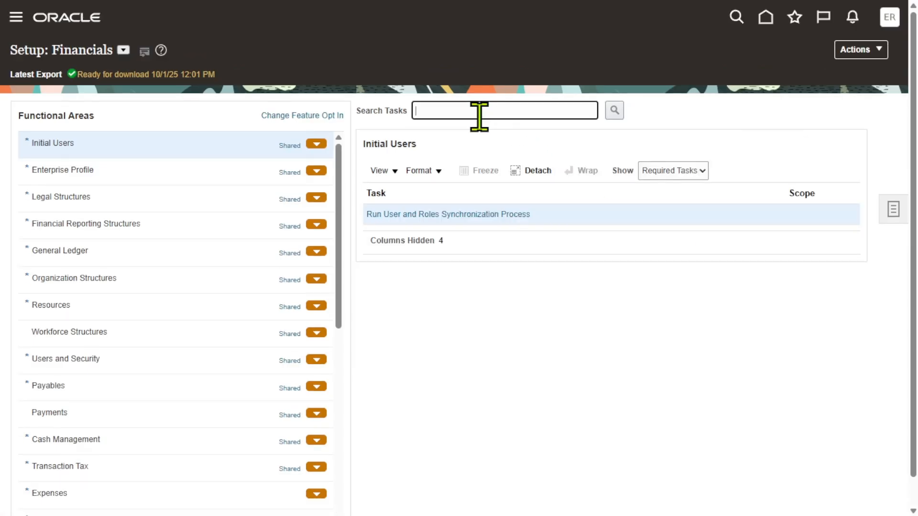
text(Manage chart of a)
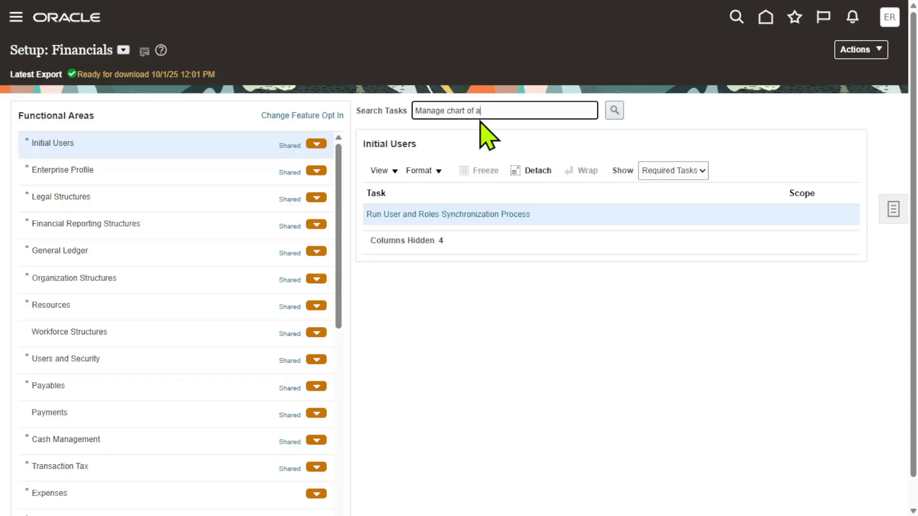
text(ccounts s)
text(tructu)
text(t)
text(re)
key(Return)
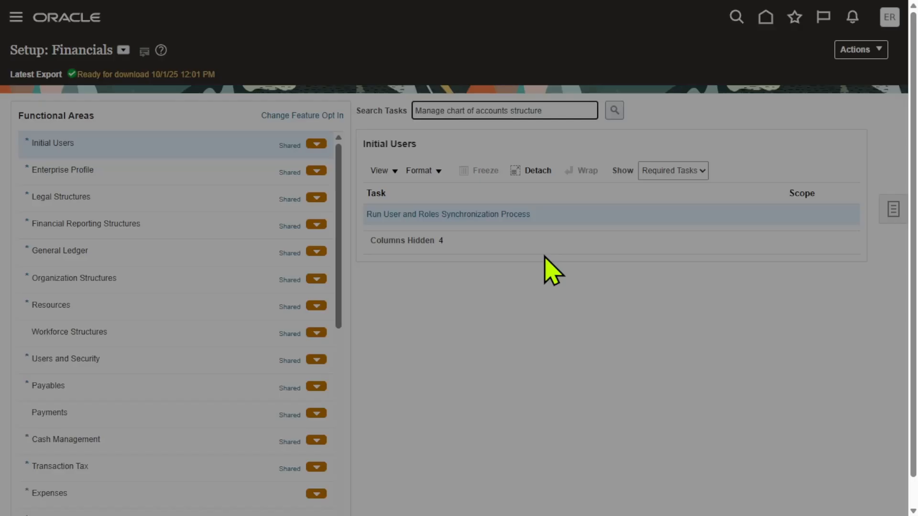
click(342, 255)
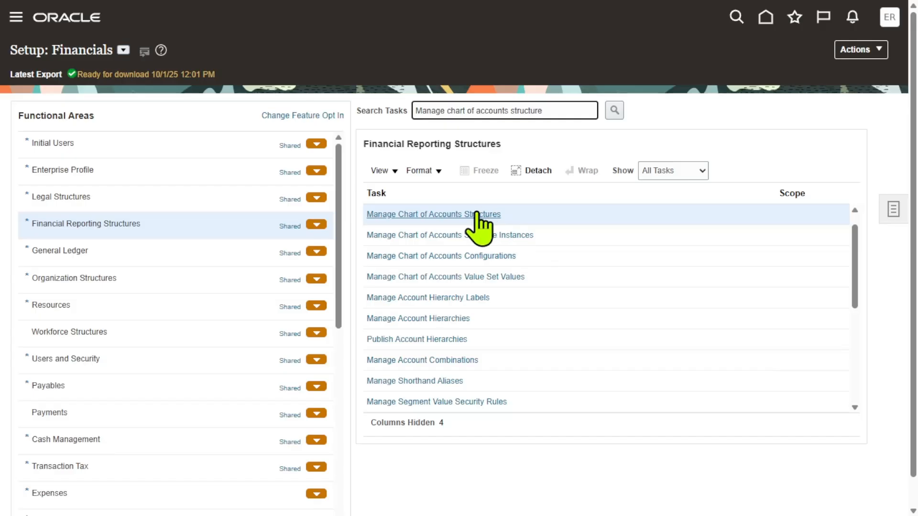
Open the Manage Chart of Accounts Structures task, search without criteria and highlight the Accounting Flexfield name in the results.
click(476, 216)
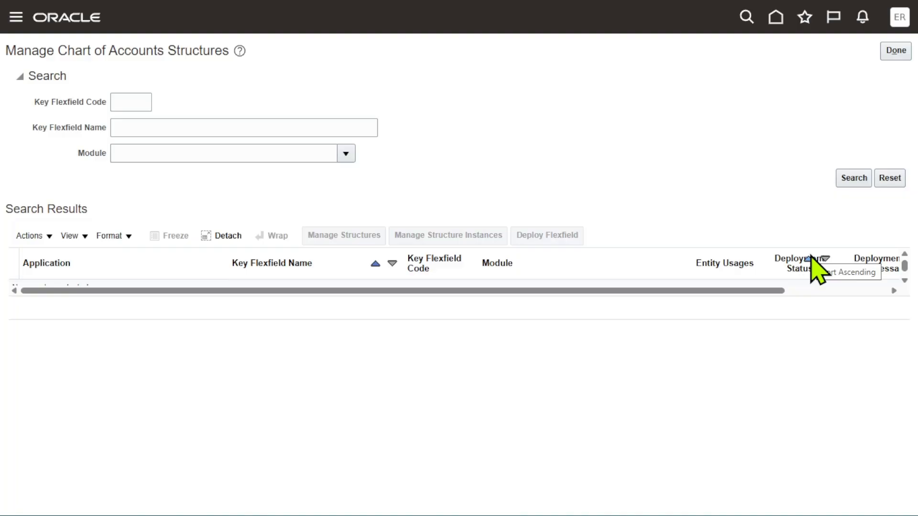
click(858, 184)
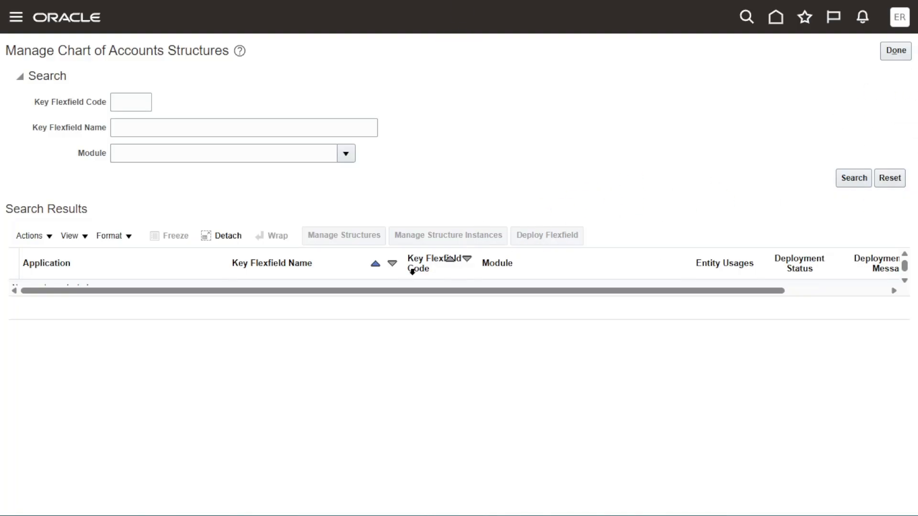
drag(307, 293, 231, 296)
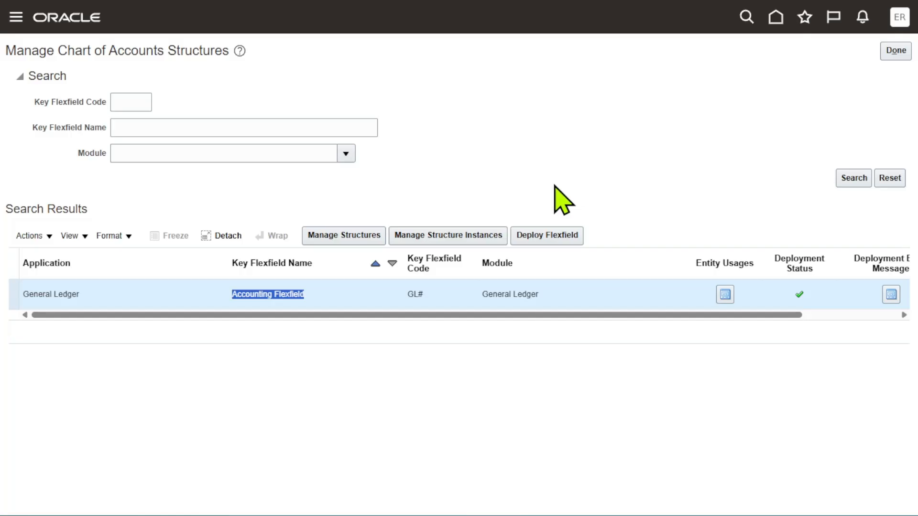
Leave the structures page, open the Manage Chart of Accounts Value Set Values task and search for value set code XX_ERPZEN.
click(904, 52)
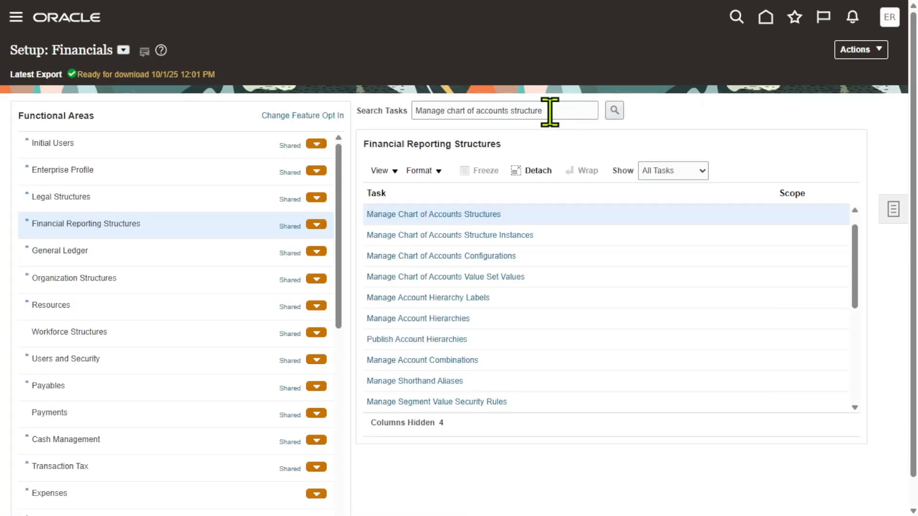
click(496, 276)
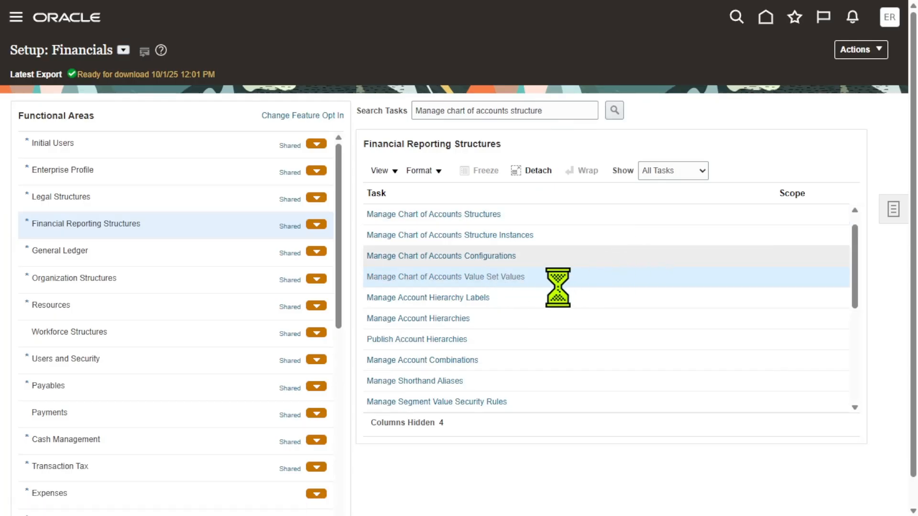
click(275, 115)
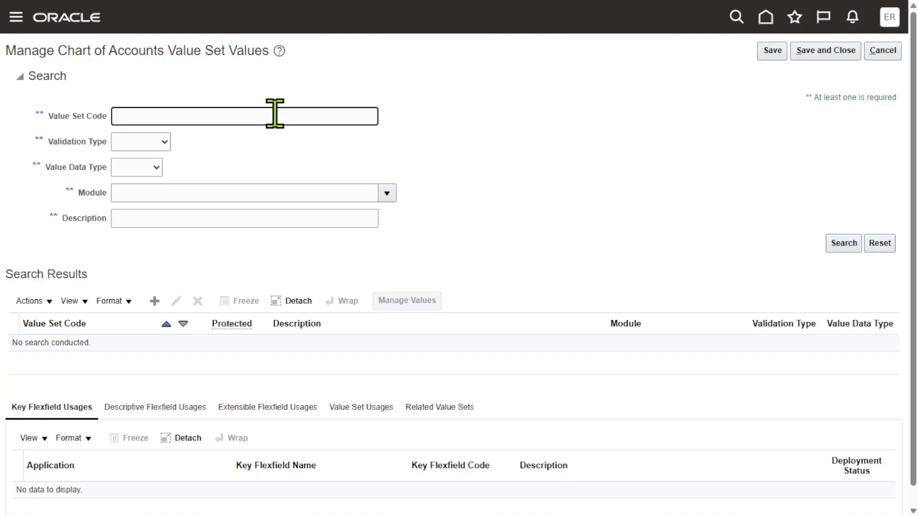
text(XX_ERPZEN)
key(Return)
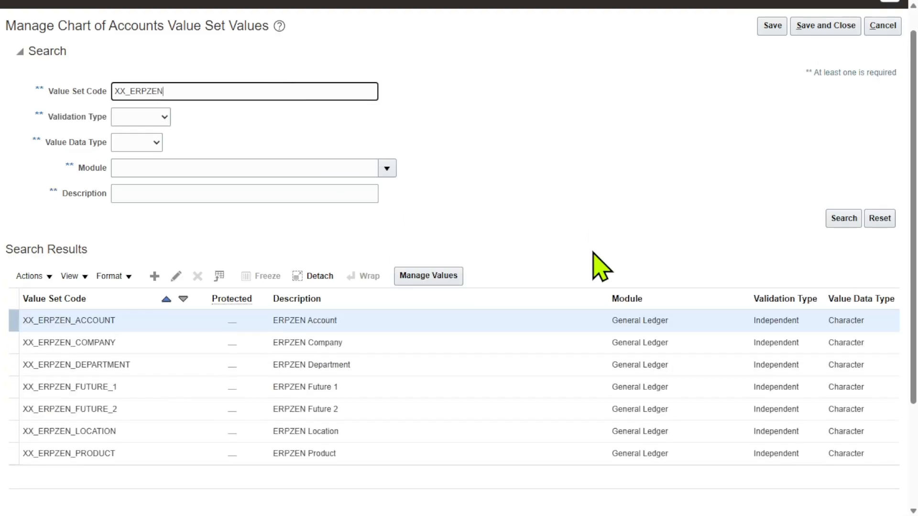
Select the ERPZEN Company value set and copy its code XX_ERPZEN_COMPANY from the search results.
scroll(600, 266, down, 2)
click(304, 271)
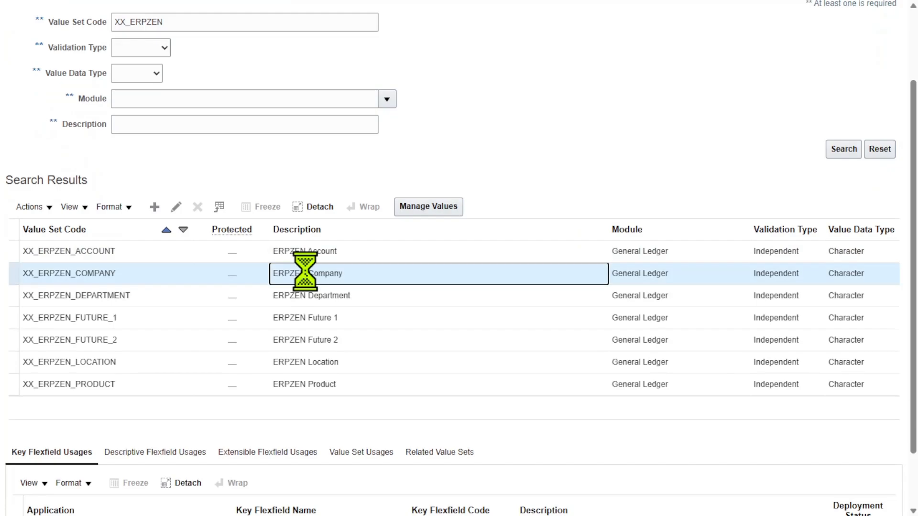
drag(127, 272, 24, 272)
key(ctrl+c)
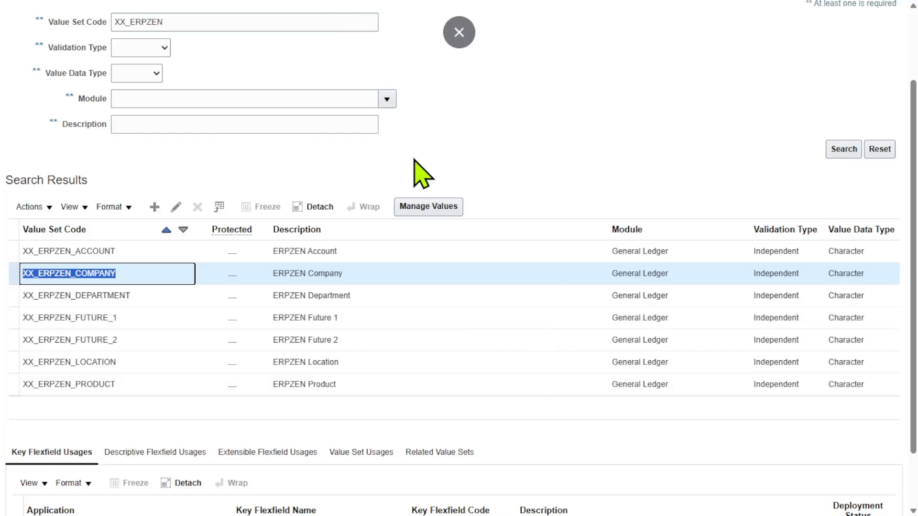
scroll(468, 168, up, 2)
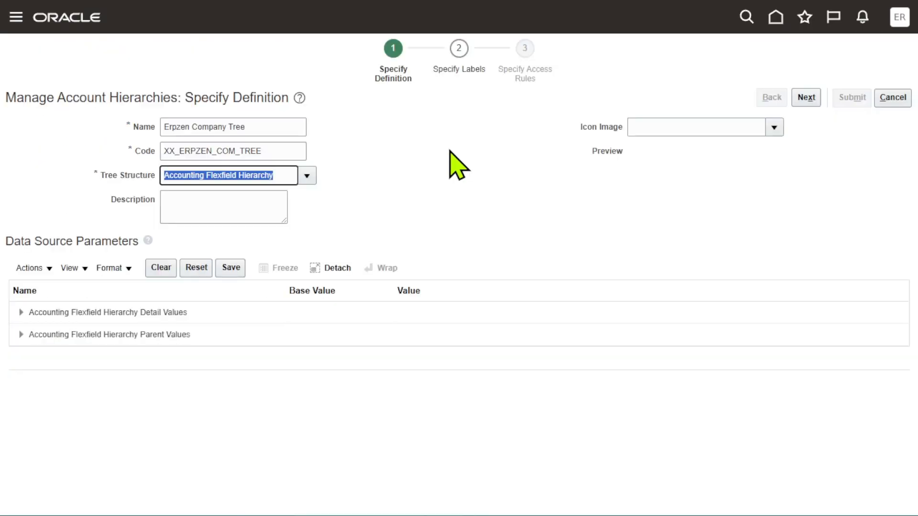
Return to the Erpzen Company Tree definition and enter "Company Hierarchy" as its description.
click(276, 176)
click(462, 218)
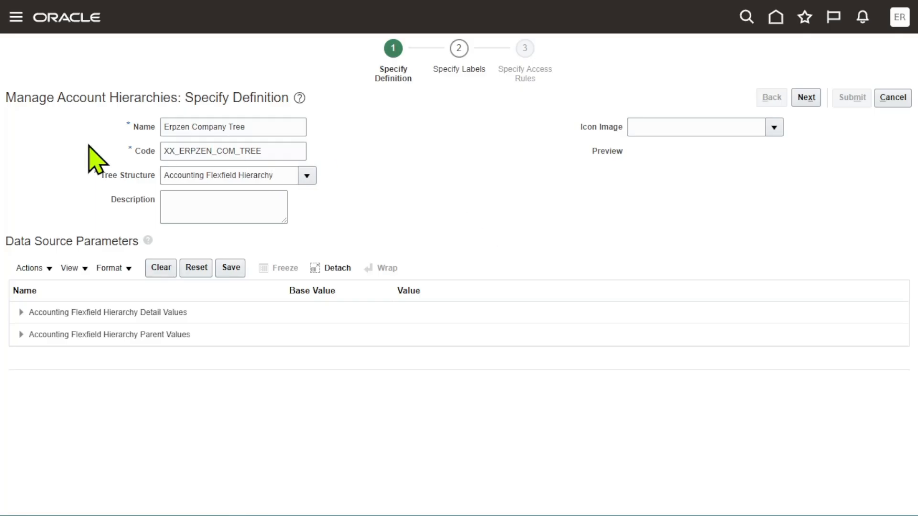
click(212, 203)
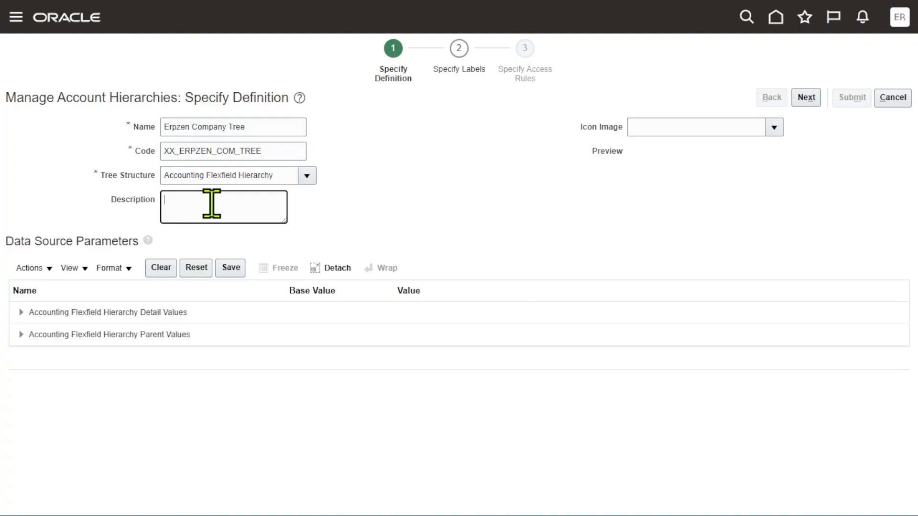
text(Company Hierarchy)
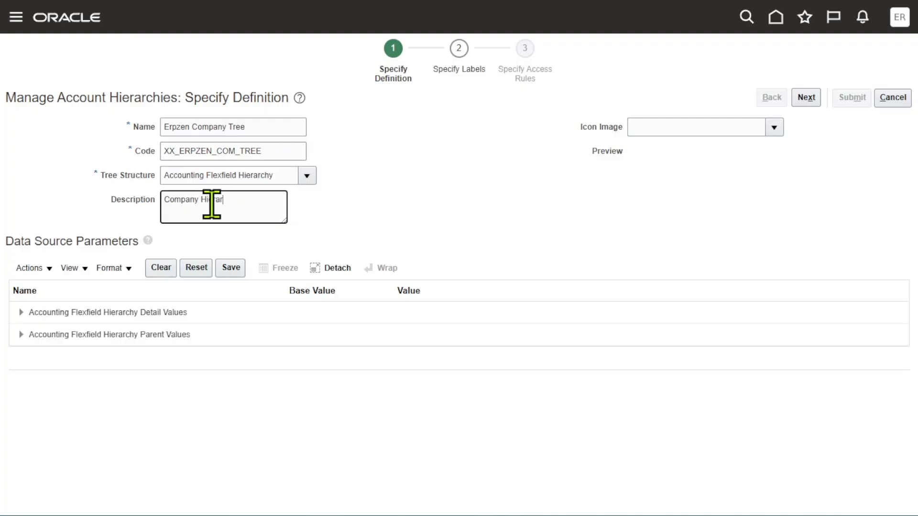
click(445, 169)
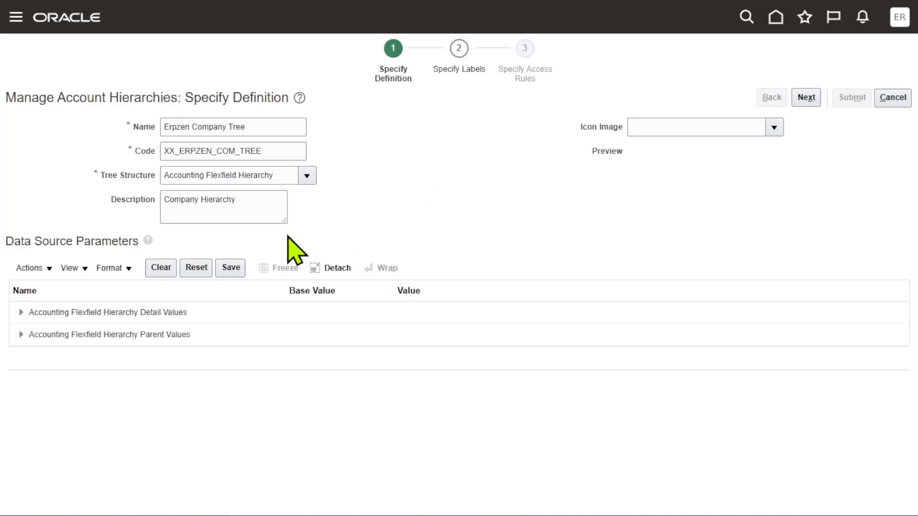
Set Bind_ValueSetCode to XX_ERPZEN_COMPANY for both the Accounting Flexfield Hierarchy Detail Values and Parent Values.
click(20, 312)
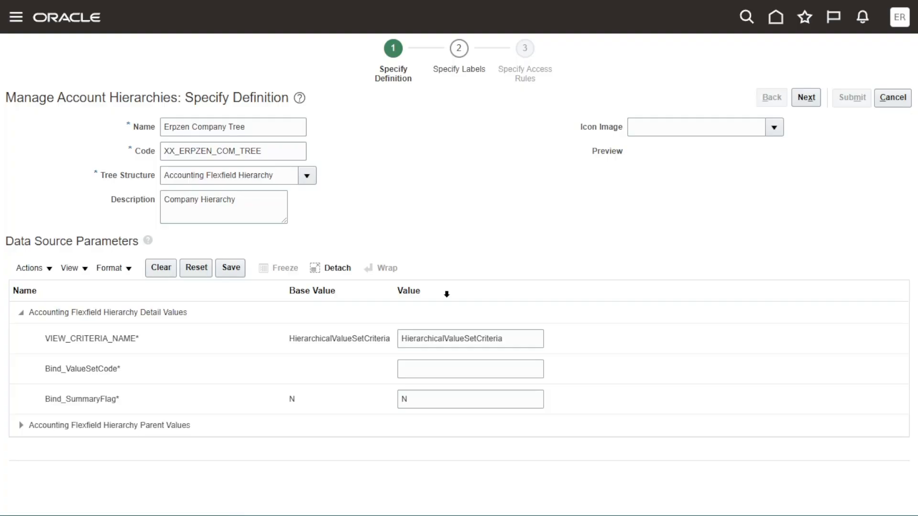
click(442, 368)
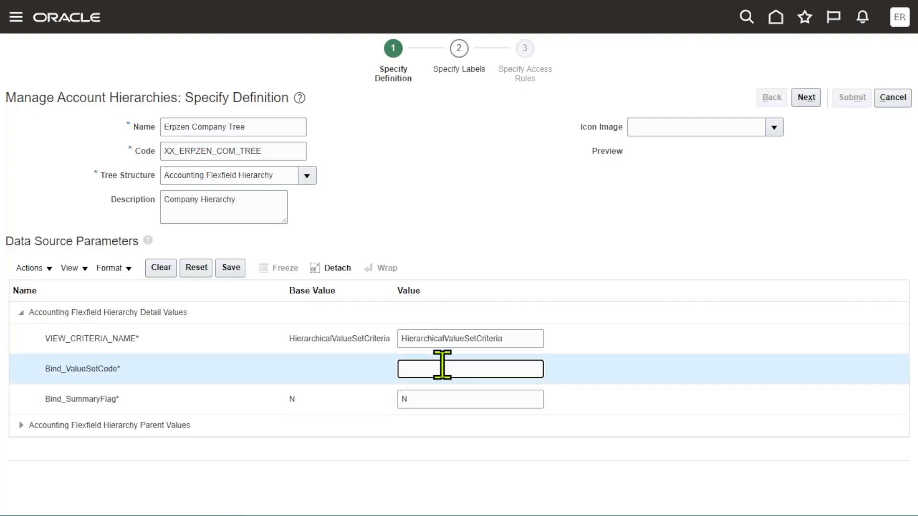
key(ctrl+v)
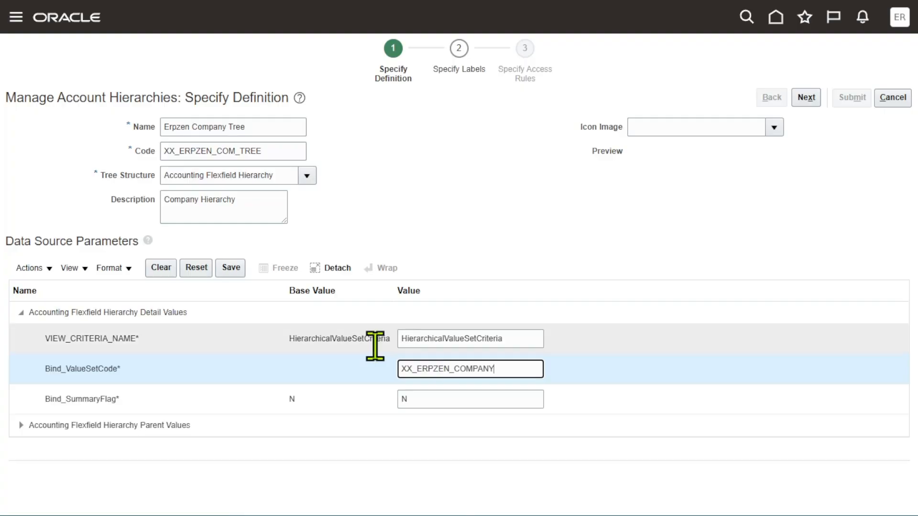
click(20, 426)
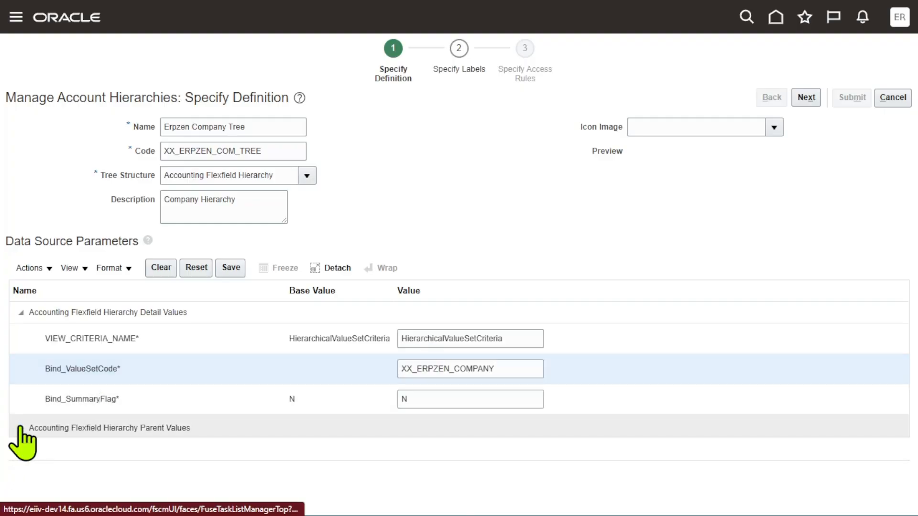
scroll(383, 392, down, 1)
click(439, 435)
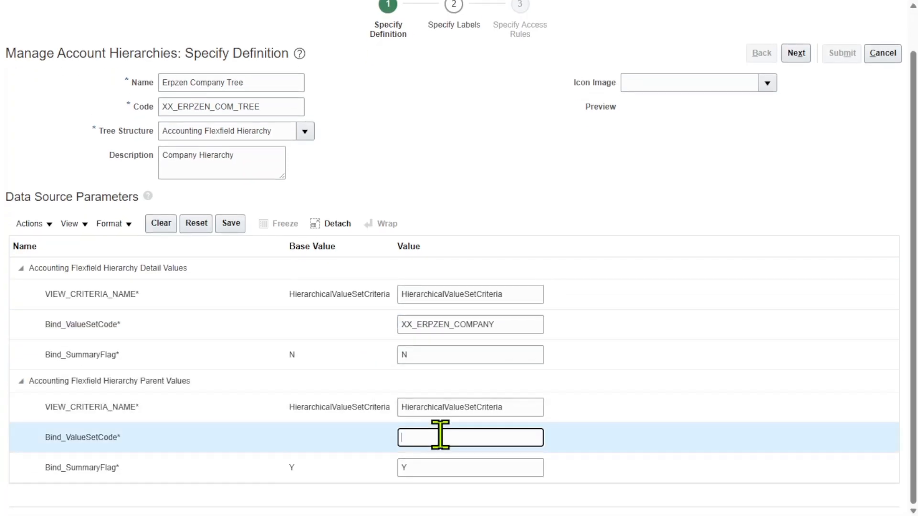
key(ctrl+v)
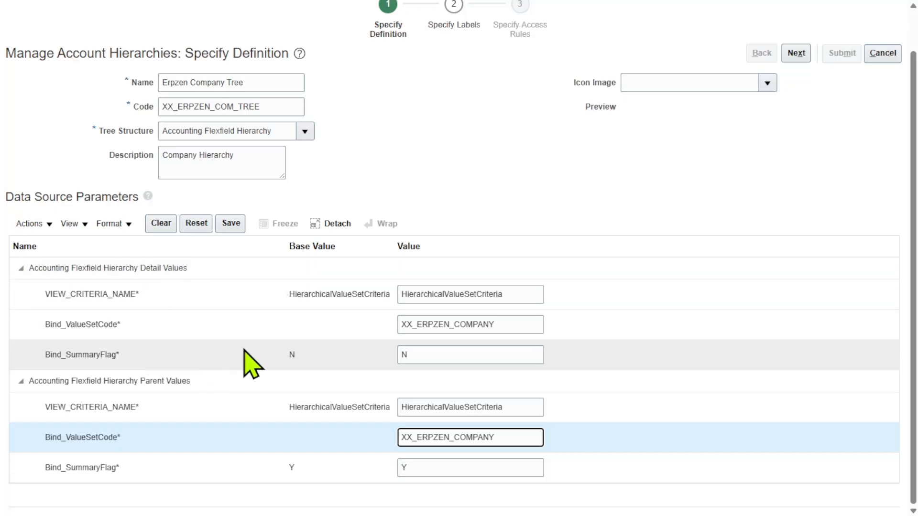
Review the Bind_ValueSetCode and Bind_SummaryFlag parameters of the detail and parent values.
drag(437, 351, 398, 360)
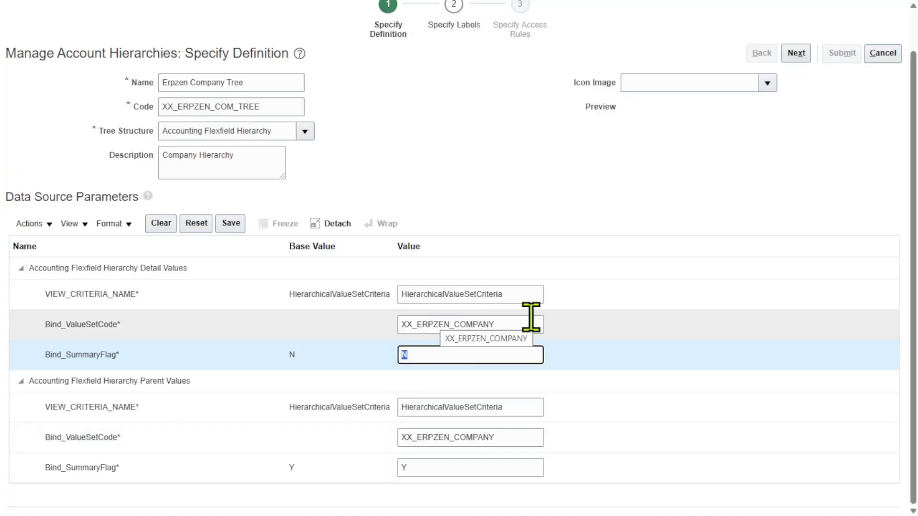
drag(530, 319, 355, 326)
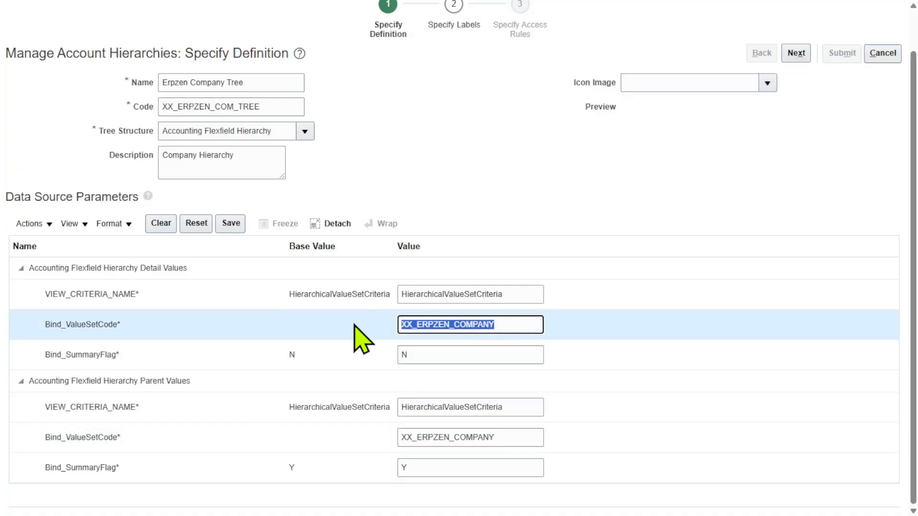
click(523, 162)
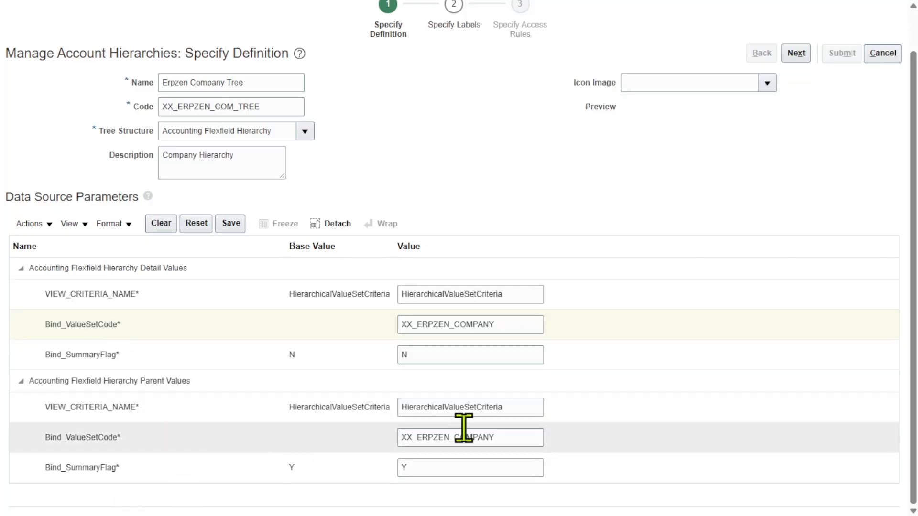
drag(524, 436, 399, 436)
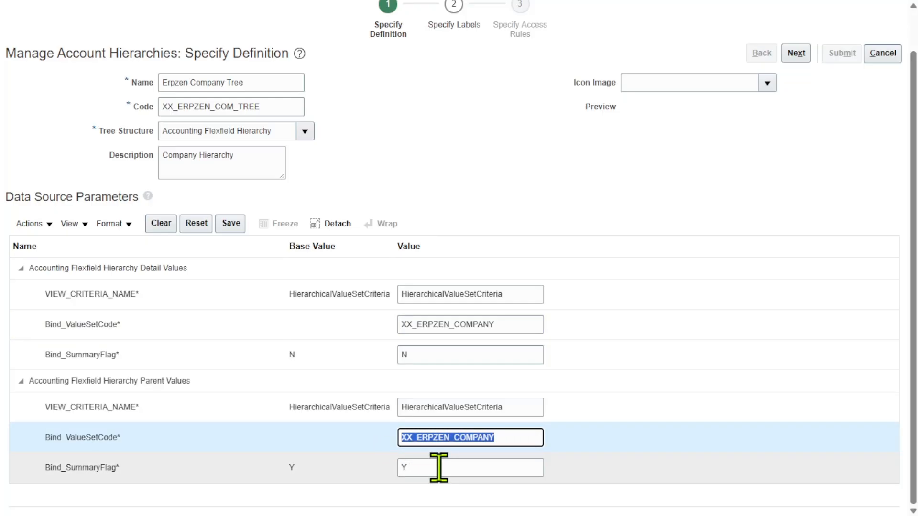
click(156, 472)
drag(118, 467, 45, 469)
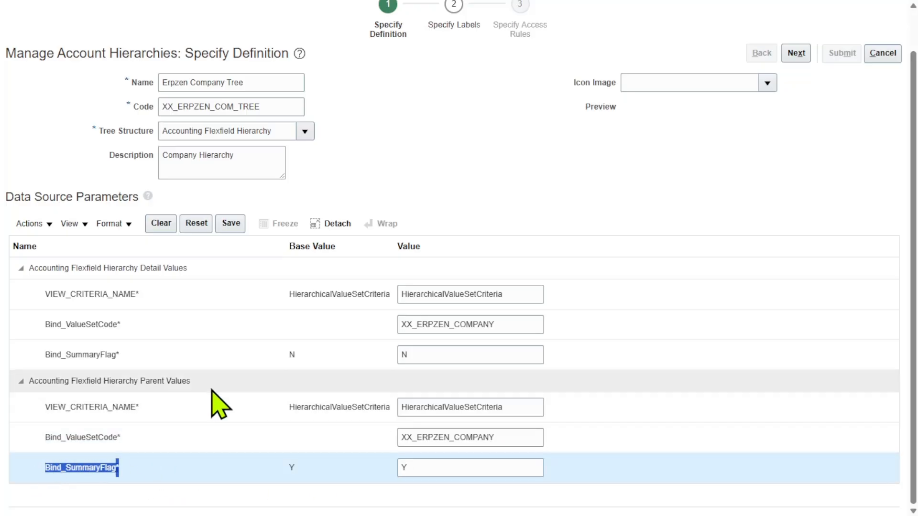
Save the data source parameters and submit the Erpzen Company Tree without adding labels or access rules.
click(235, 223)
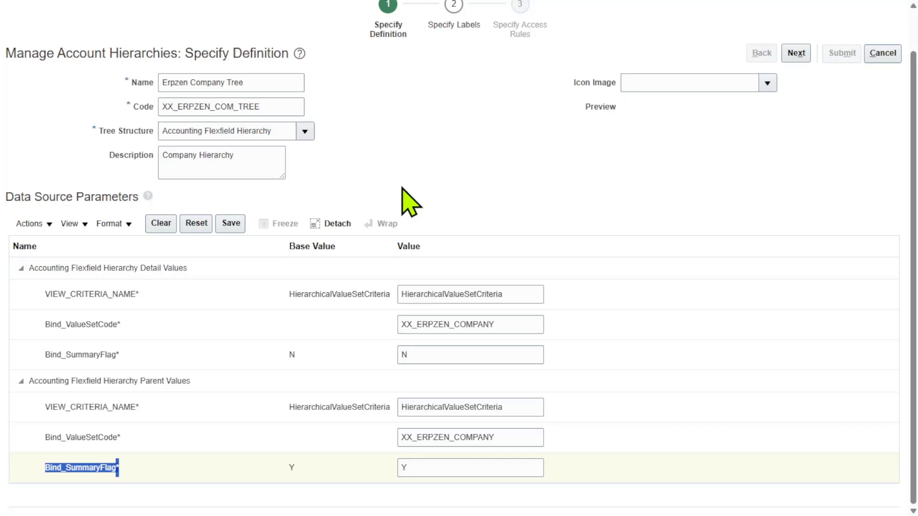
scroll(652, 219, up, 1)
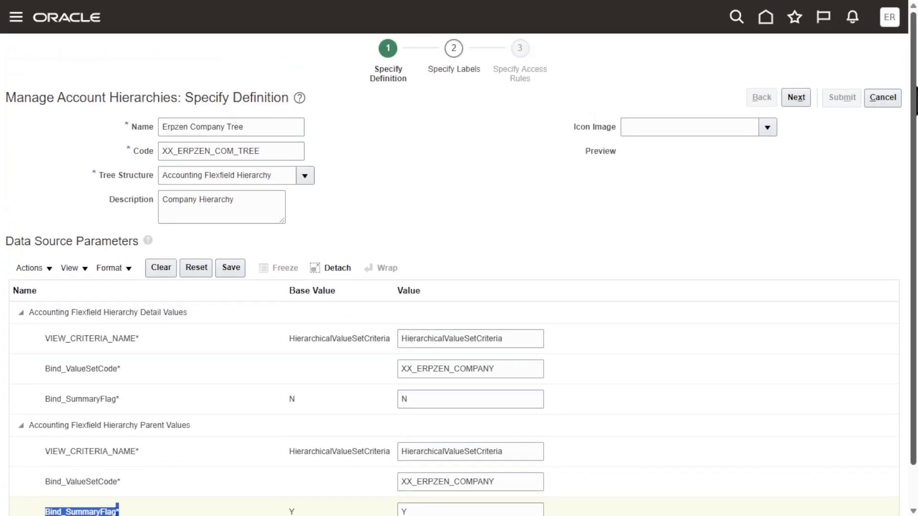
click(803, 97)
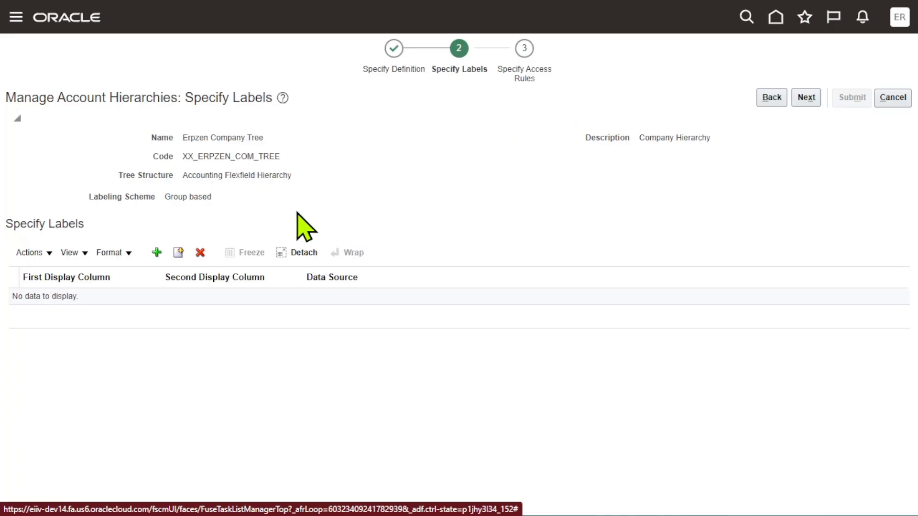
click(805, 99)
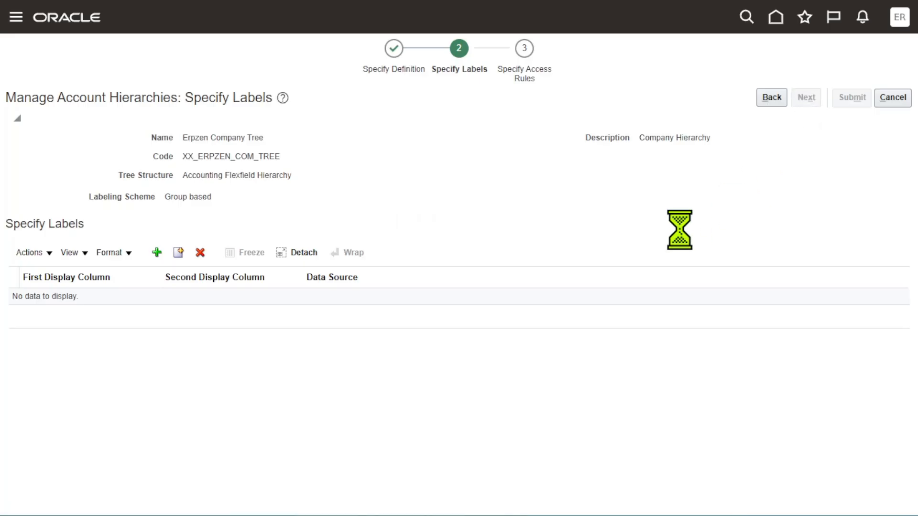
click(836, 98)
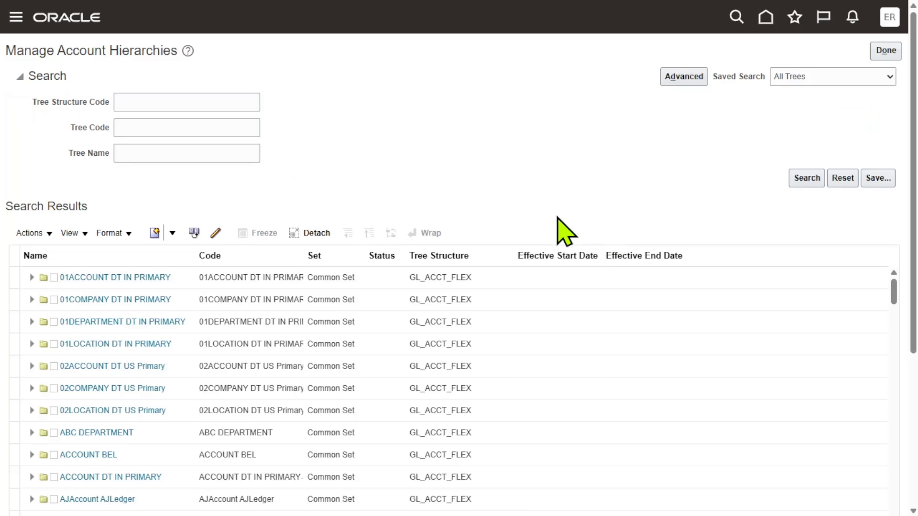
Search the account hierarchies for tree code XX_ERPZEN.
click(231, 123)
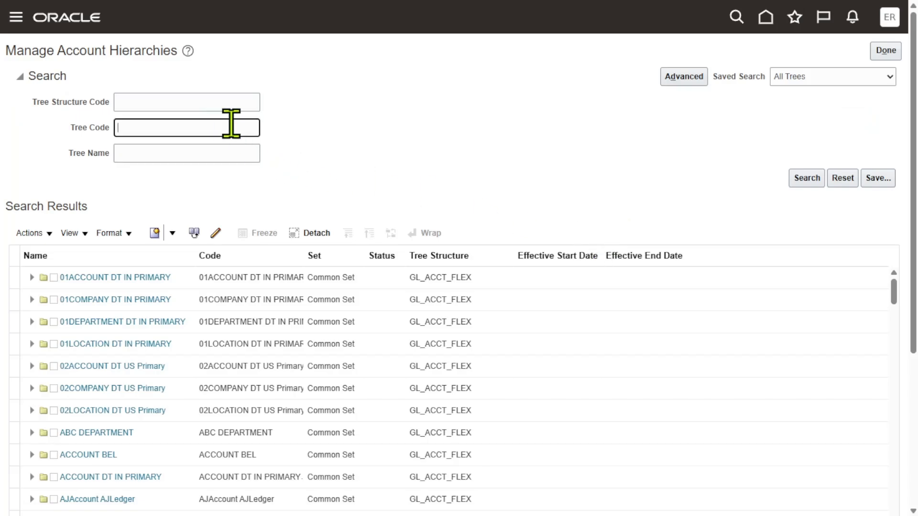
text(XX_ERPZEN)
click(820, 178)
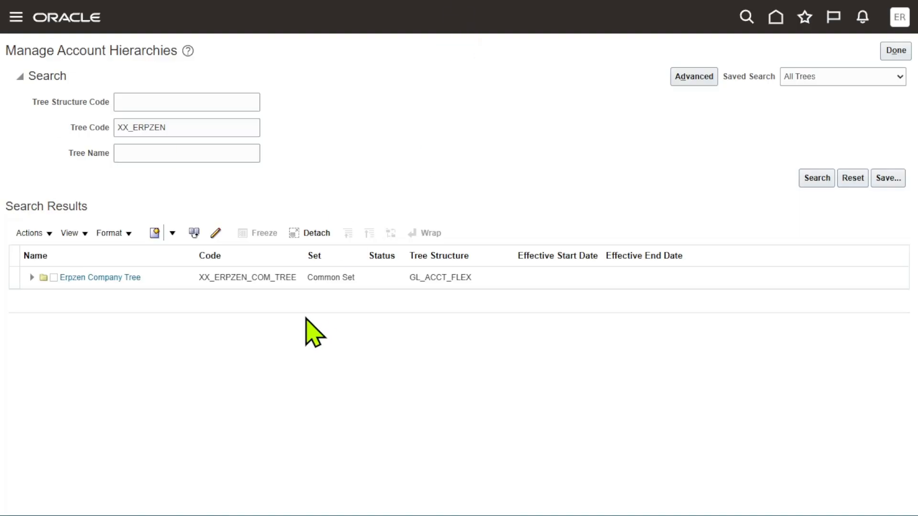
Start creating a tree version for the Erpzen Company Tree.
click(327, 279)
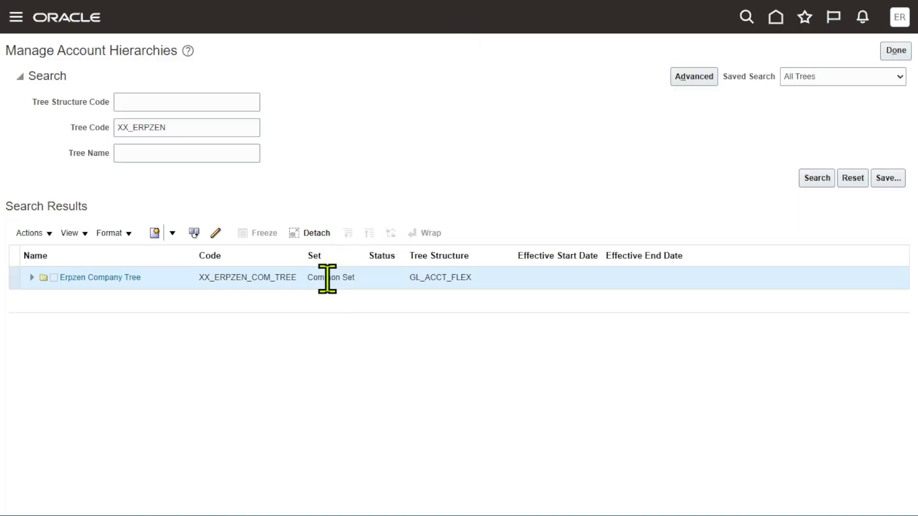
click(20, 235)
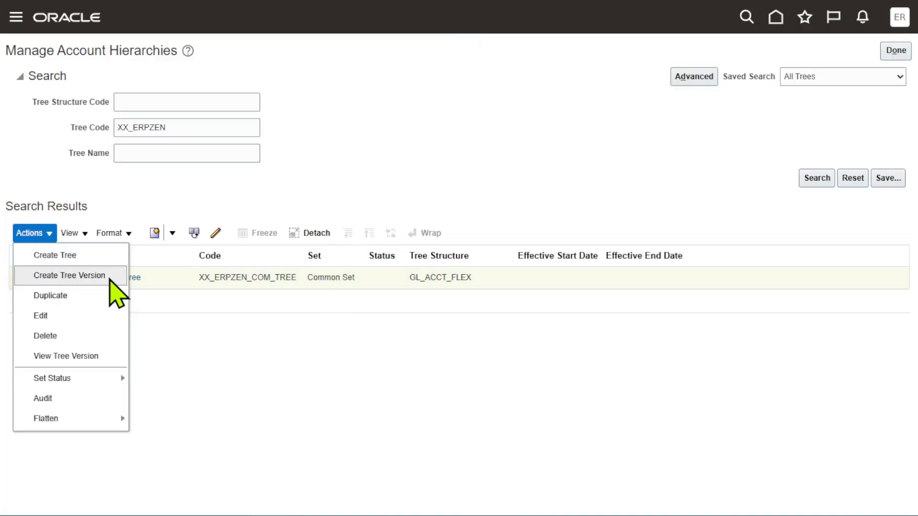
click(104, 279)
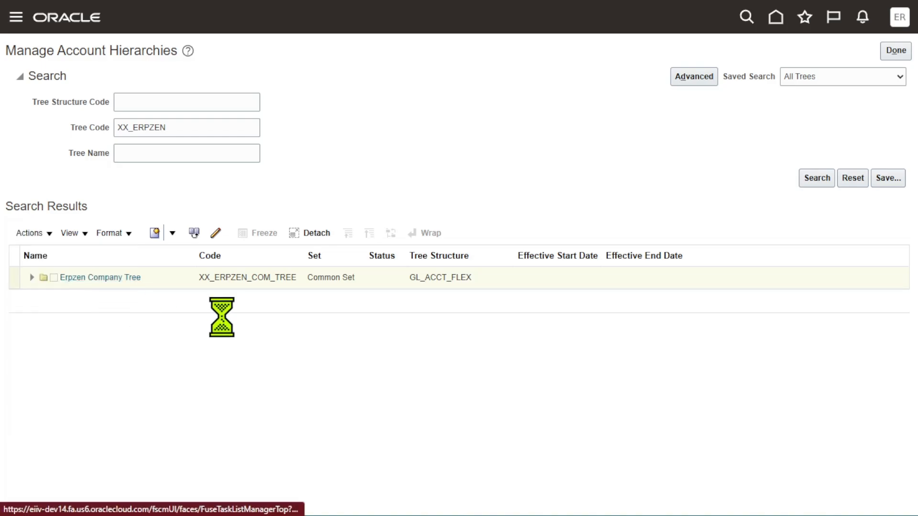
Name the tree version Erpzen V1 and enter the description Erpzen Company Hierarchy V1.
click(257, 182)
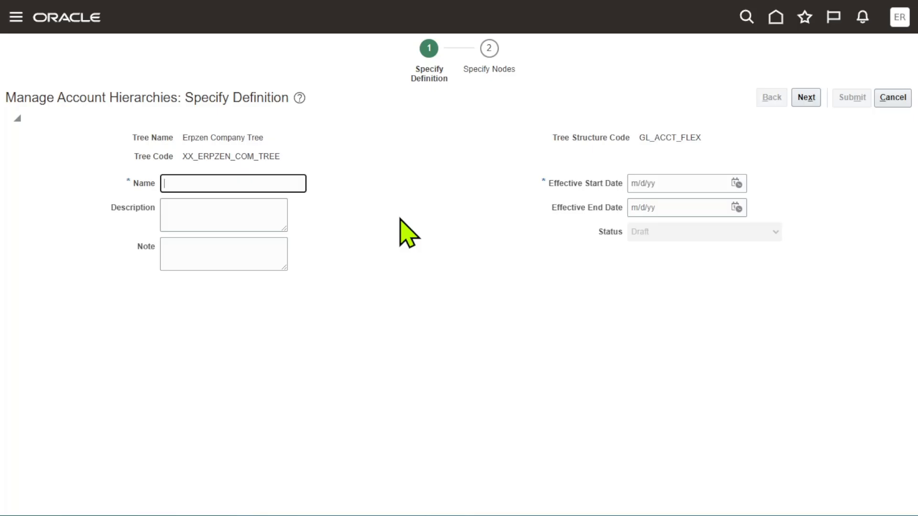
text(Erpzen V1)
click(228, 207)
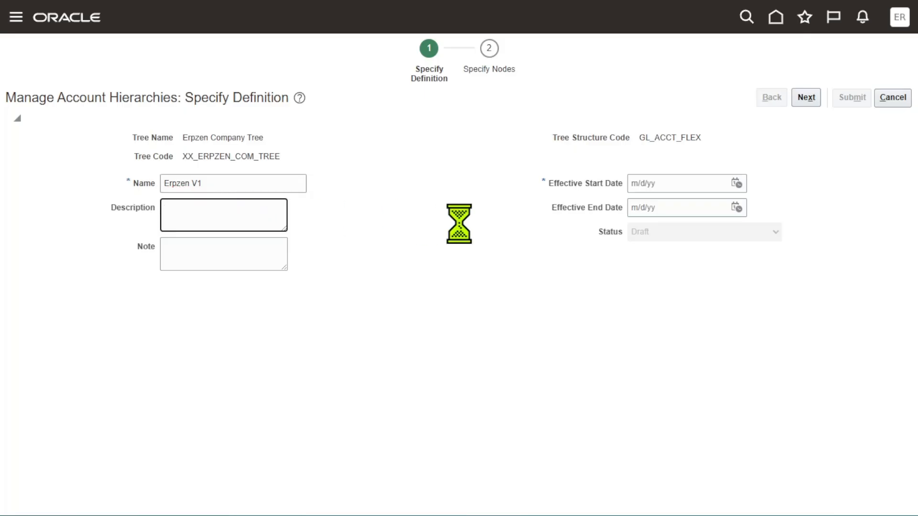
text(E)
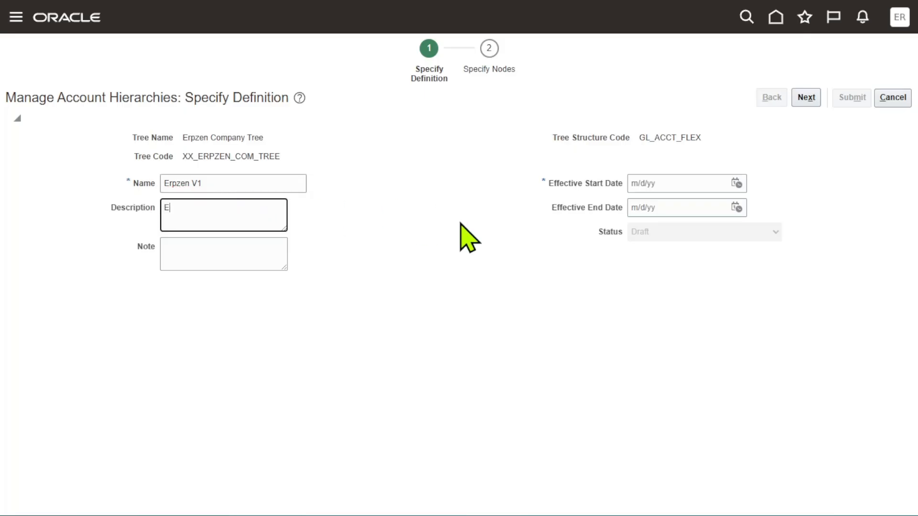
text(rpzen Company Hierarchy)
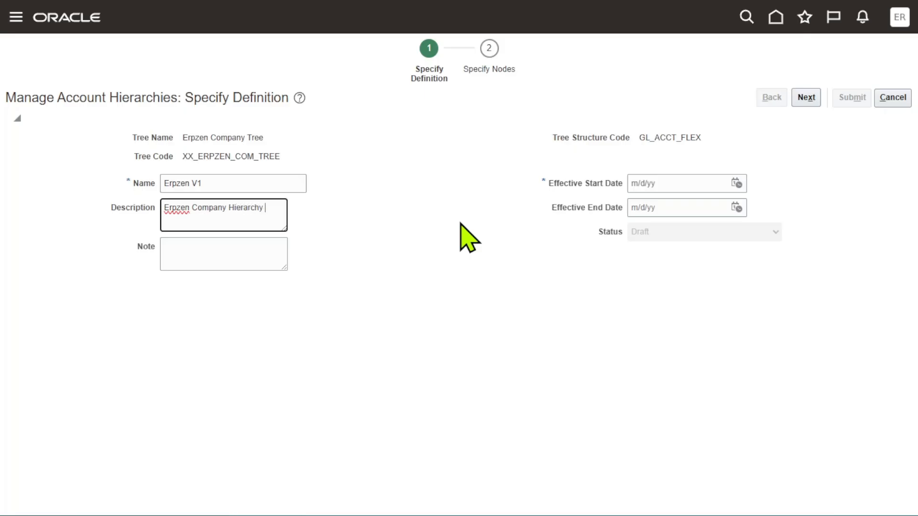
text( V1)
Set the tree version's effective start date to January 1, 2000 (1/1/00).
click(736, 185)
click(672, 206)
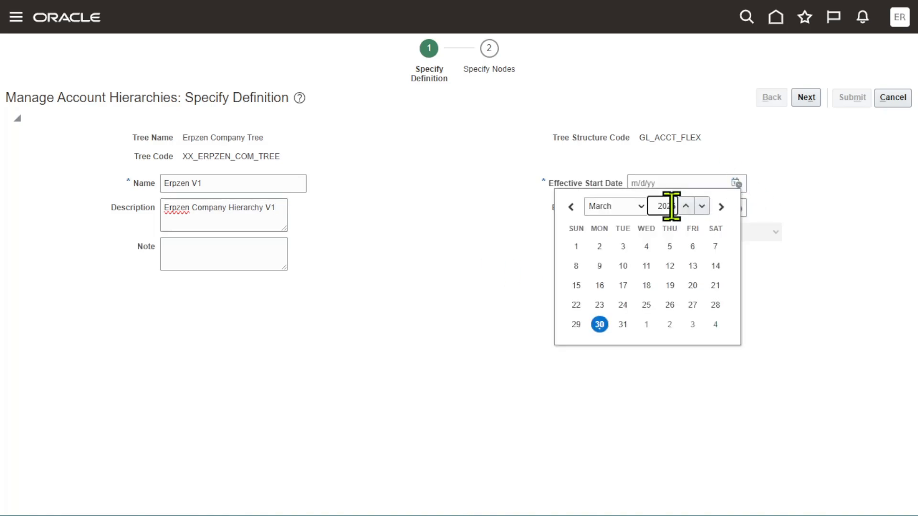
key(BackSpace)
key(BackSpace)
key(BackSpace)
key(BackSpace)
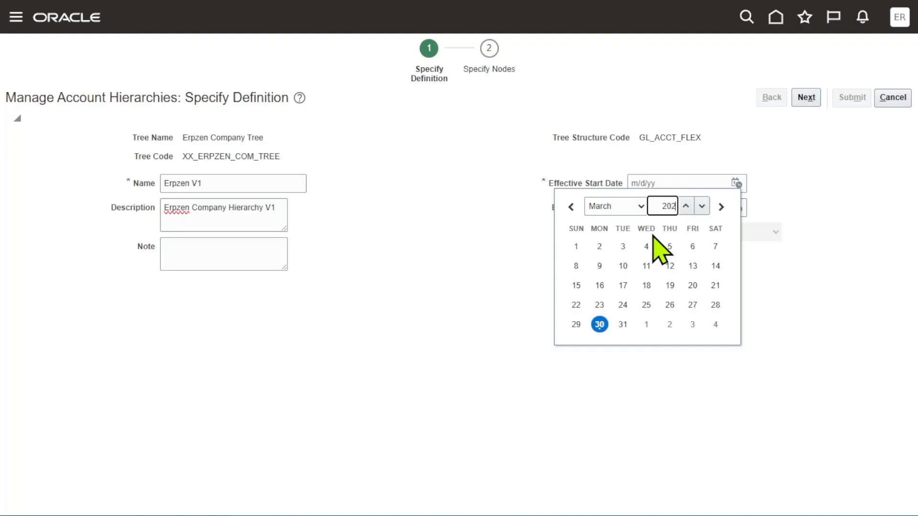
text(2000)
click(626, 205)
click(607, 225)
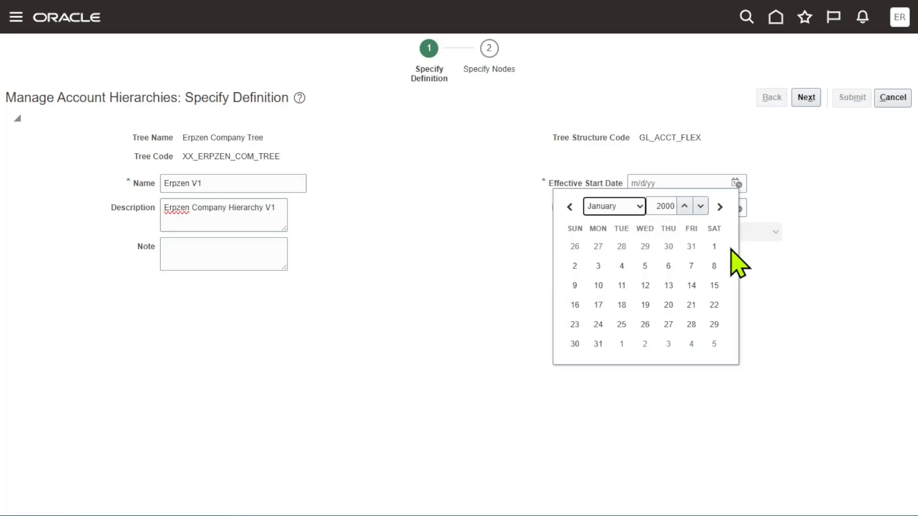
click(712, 248)
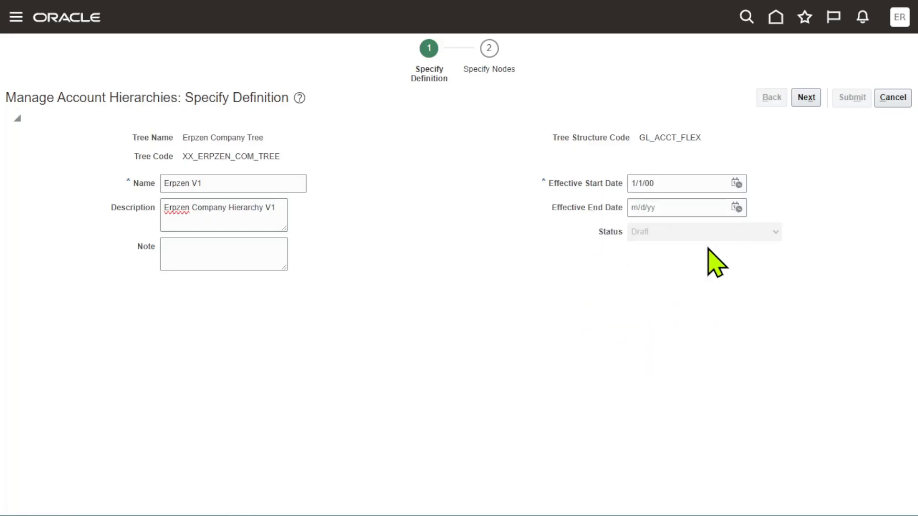
Create the blank tree version from this definition and acknowledge the confirmation to proceed to its nodes.
click(813, 97)
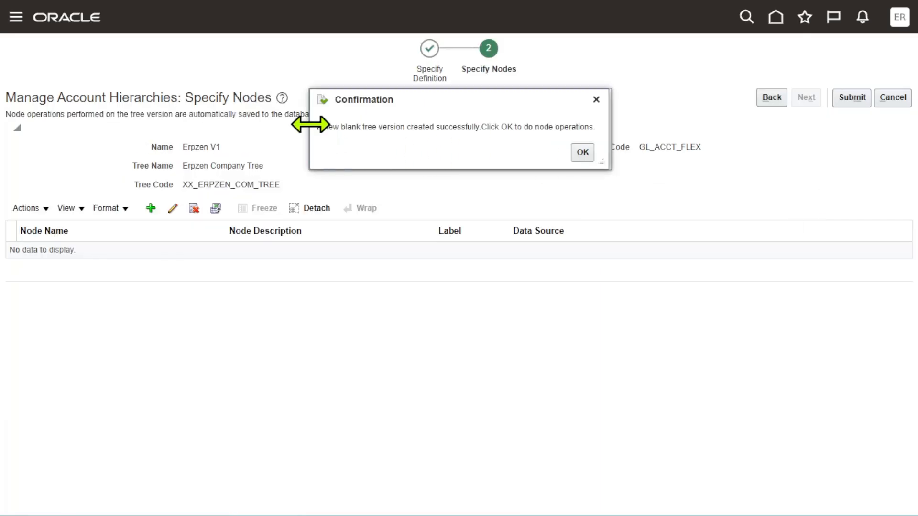
drag(319, 128, 598, 132)
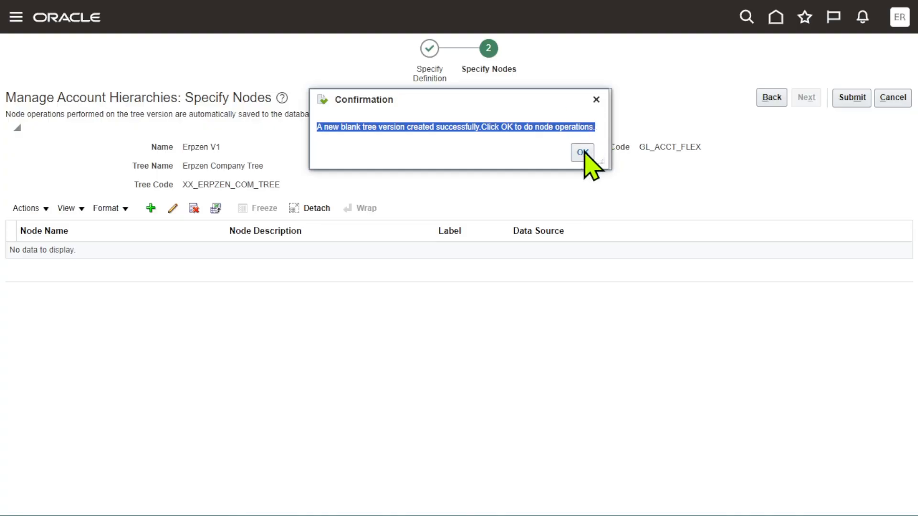
click(583, 152)
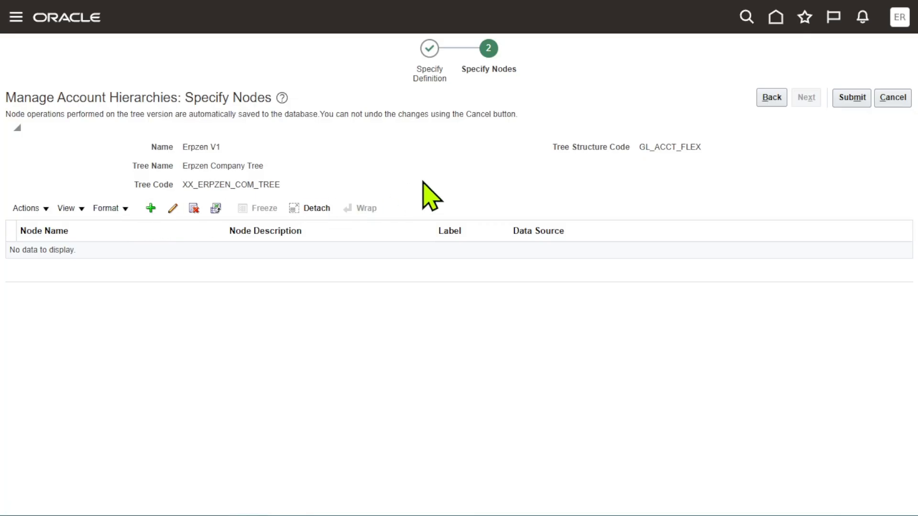
Add 001 - Erpzen Group as the root tree node, using the Accounting Flexfield Hierarchy Parent Values data source.
click(153, 214)
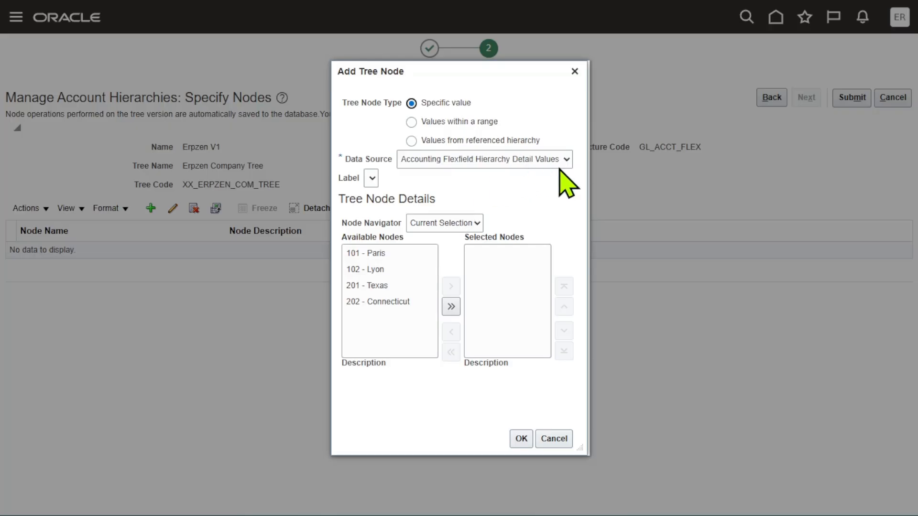
click(564, 161)
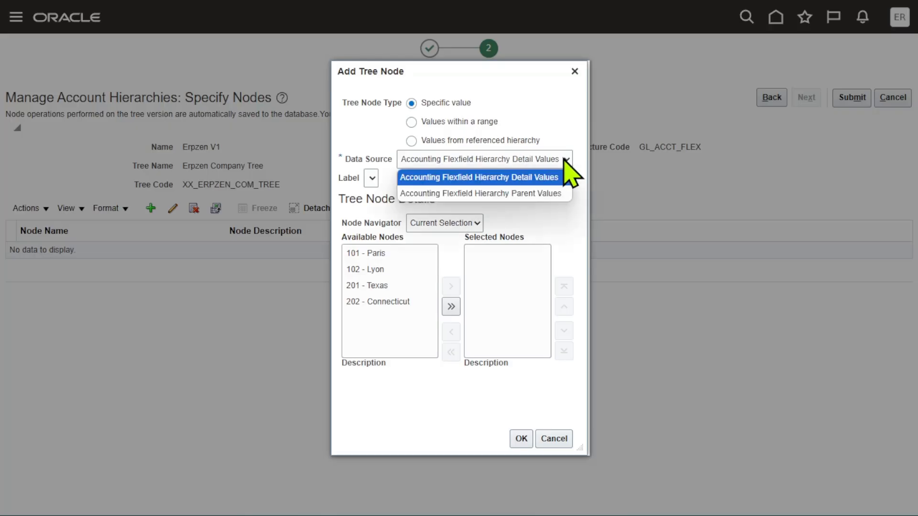
click(531, 195)
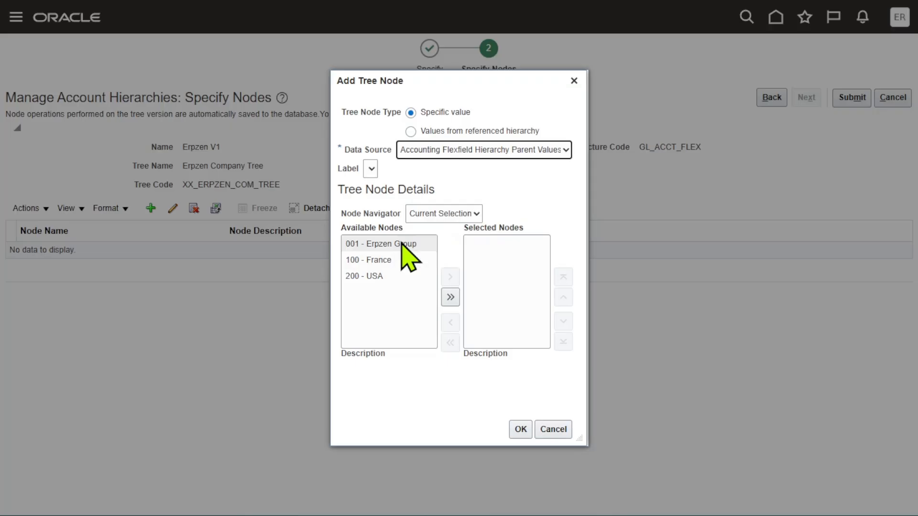
click(403, 245)
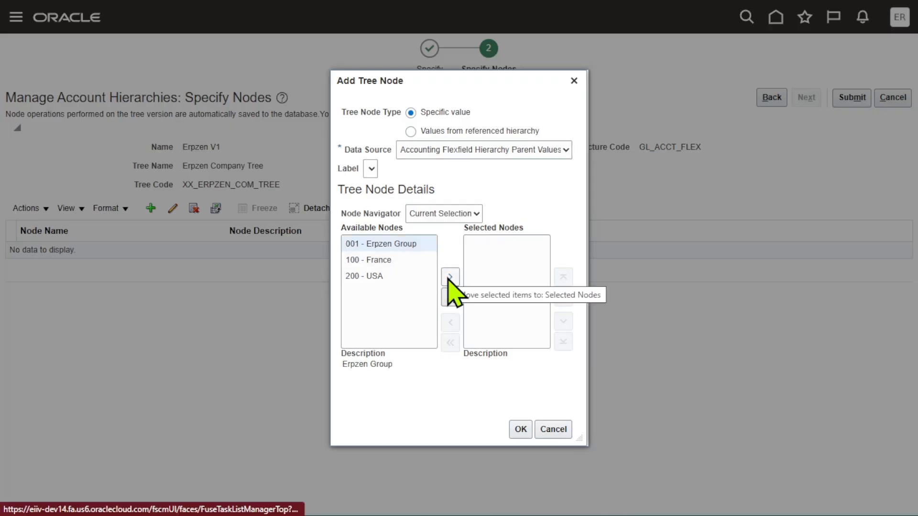
click(392, 244)
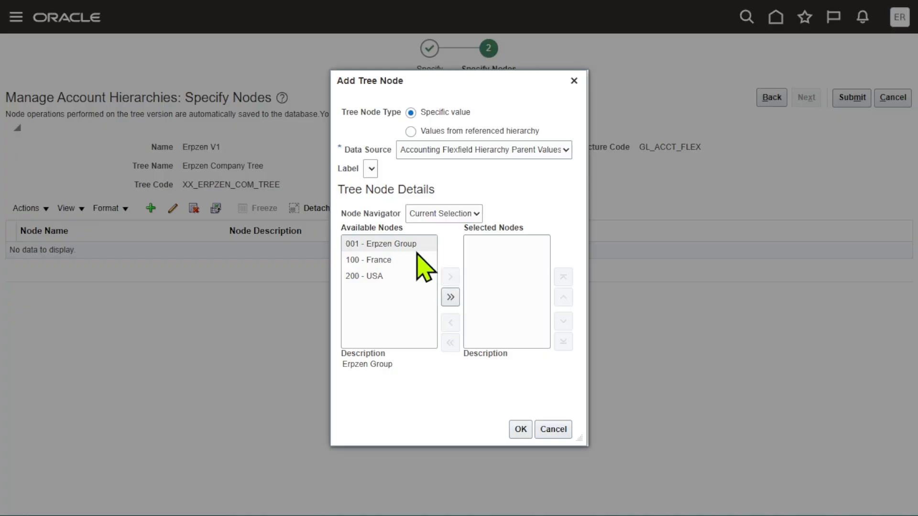
click(413, 243)
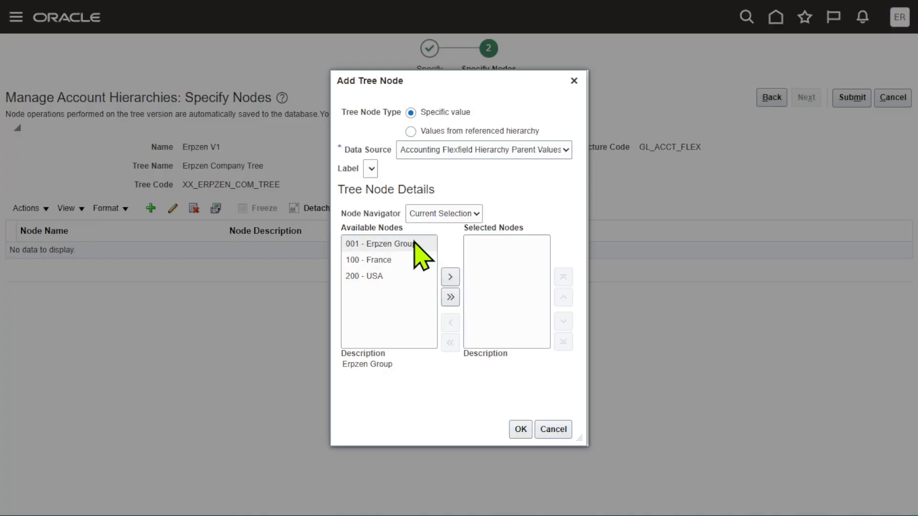
click(450, 277)
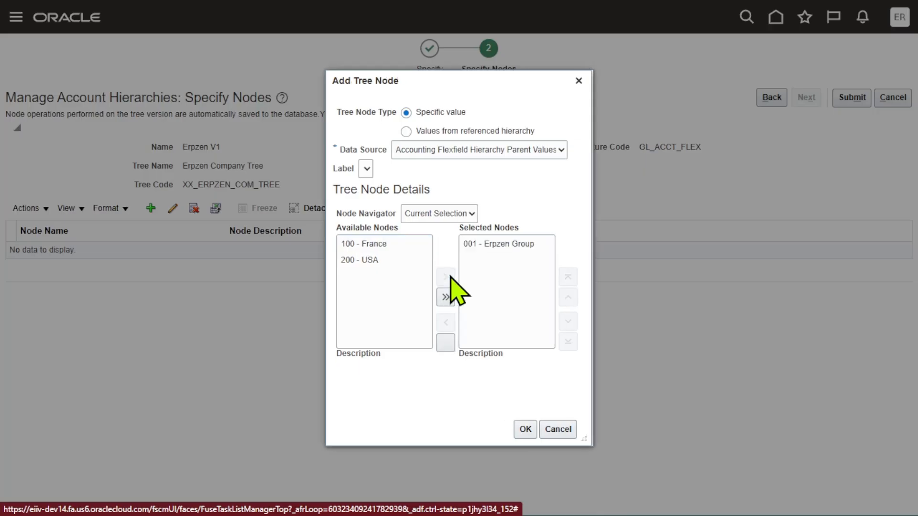
click(523, 435)
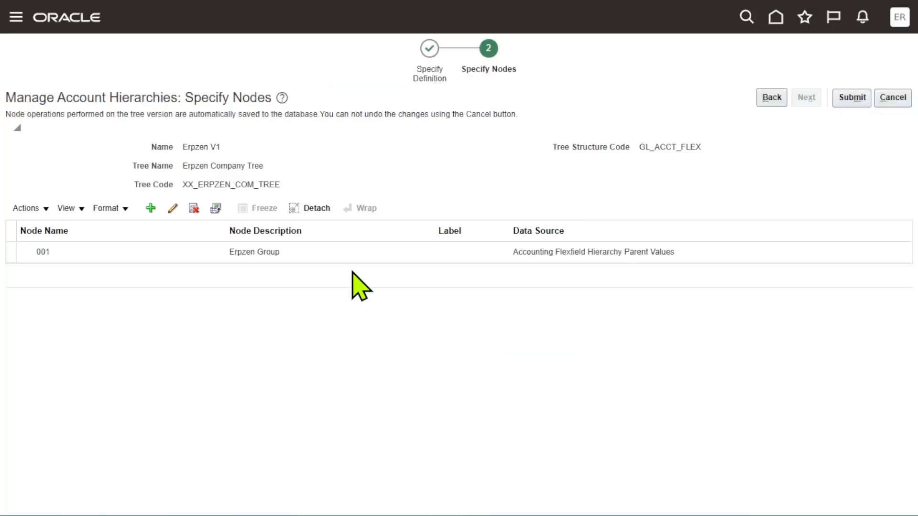
Add 100 - France and 200 - USA as child nodes of 001 Erpzen Group from the Accounting Flexfield Hierarchy Parent Values.
click(296, 248)
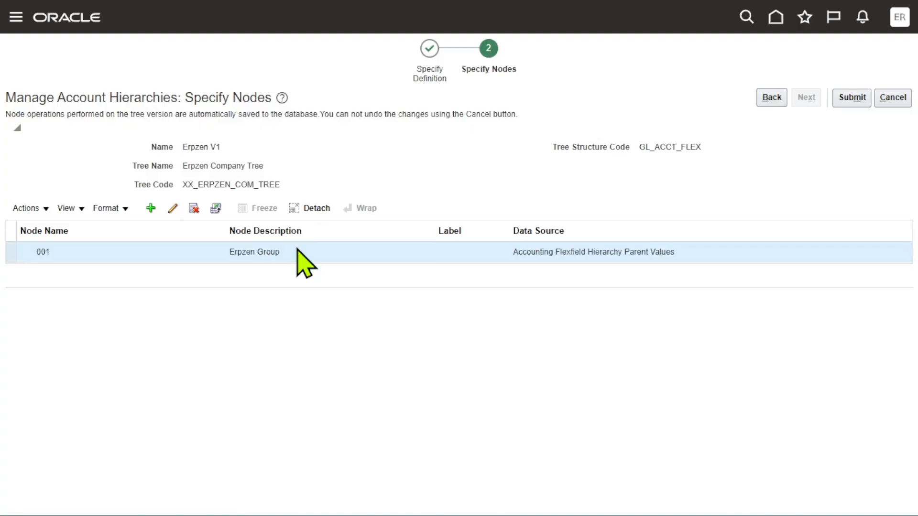
click(151, 208)
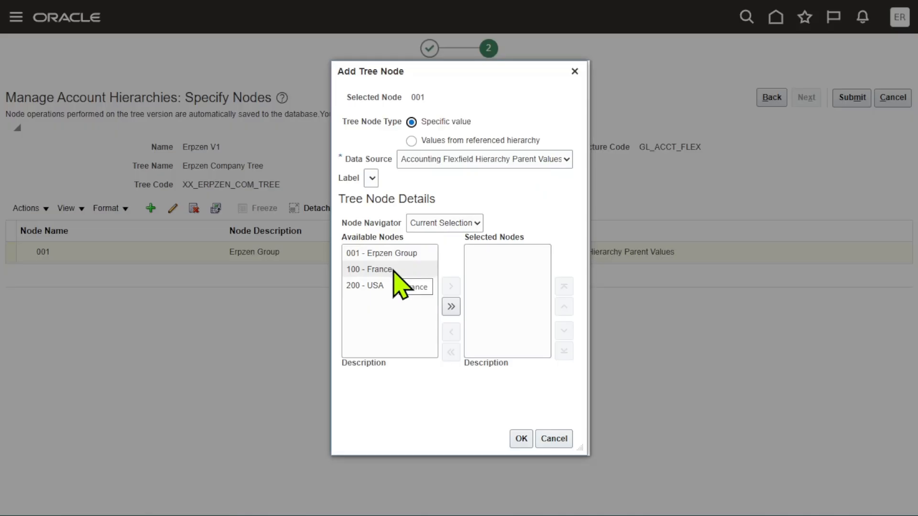
click(565, 159)
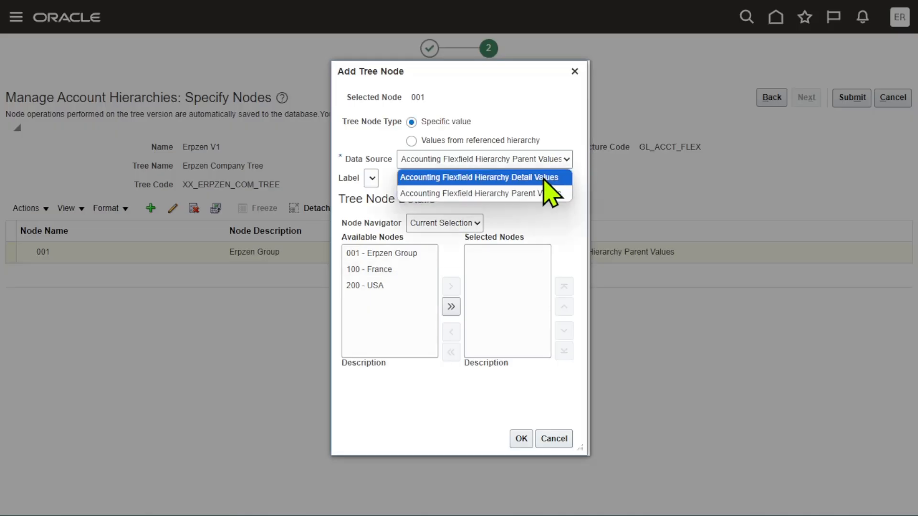
click(544, 178)
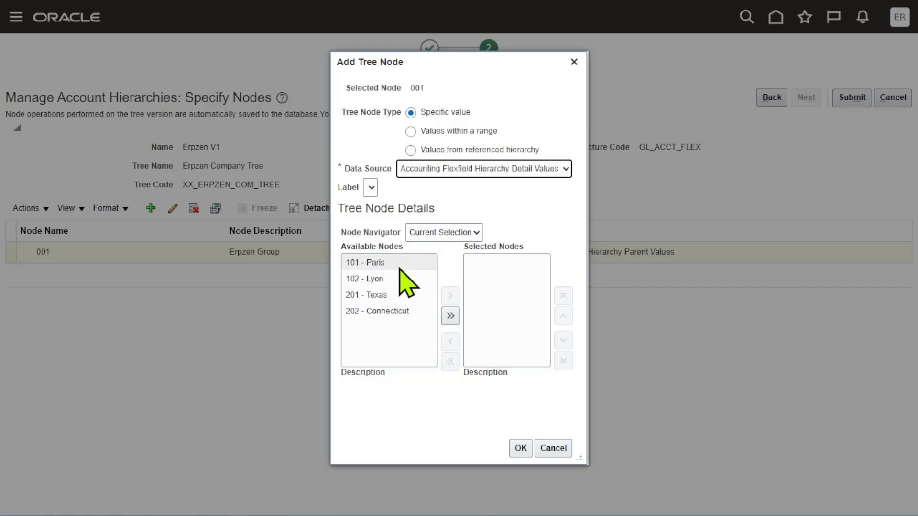
click(545, 172)
click(538, 203)
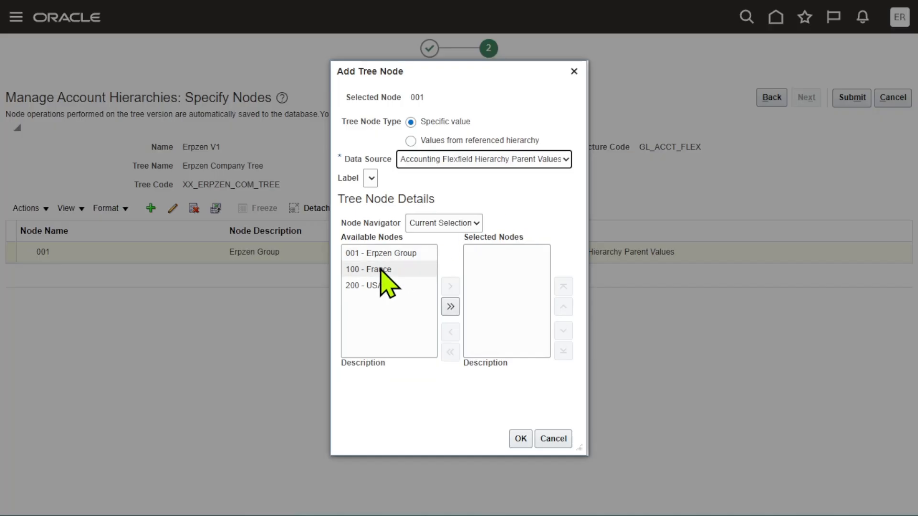
click(380, 270)
click(378, 285)
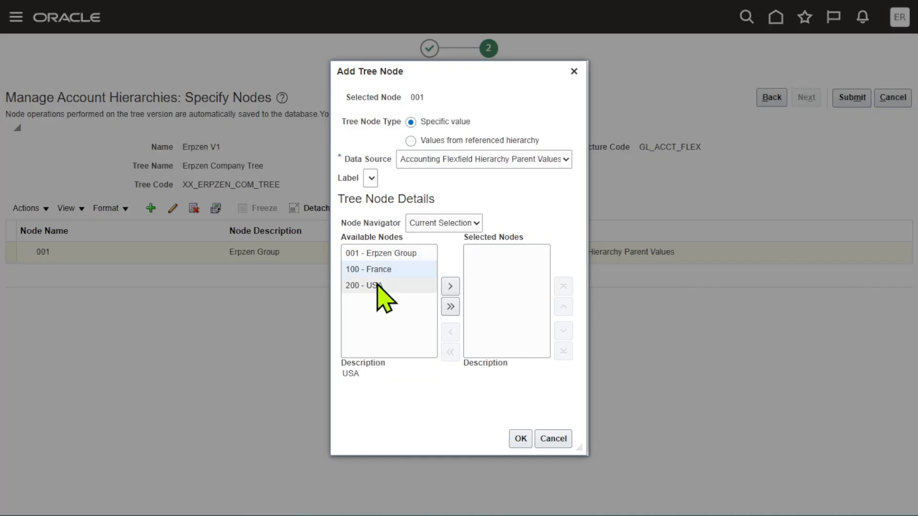
click(412, 286)
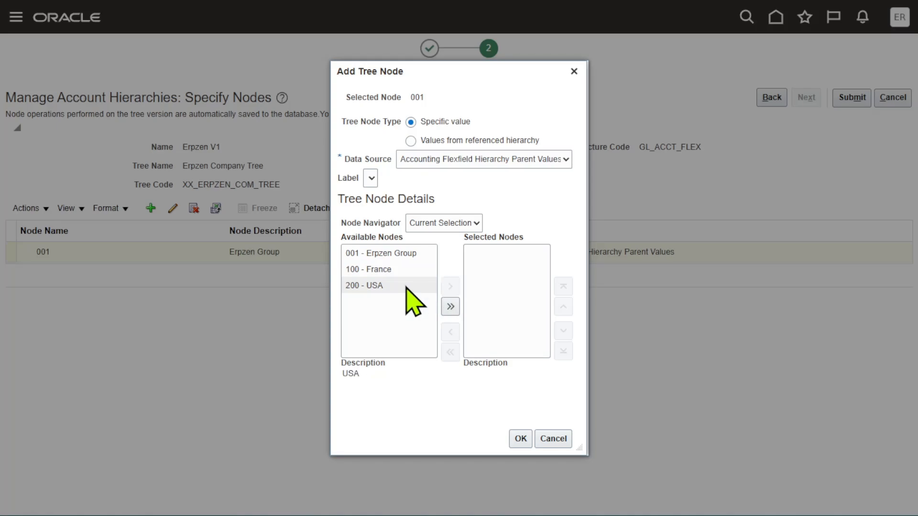
click(380, 269)
click(450, 286)
click(368, 269)
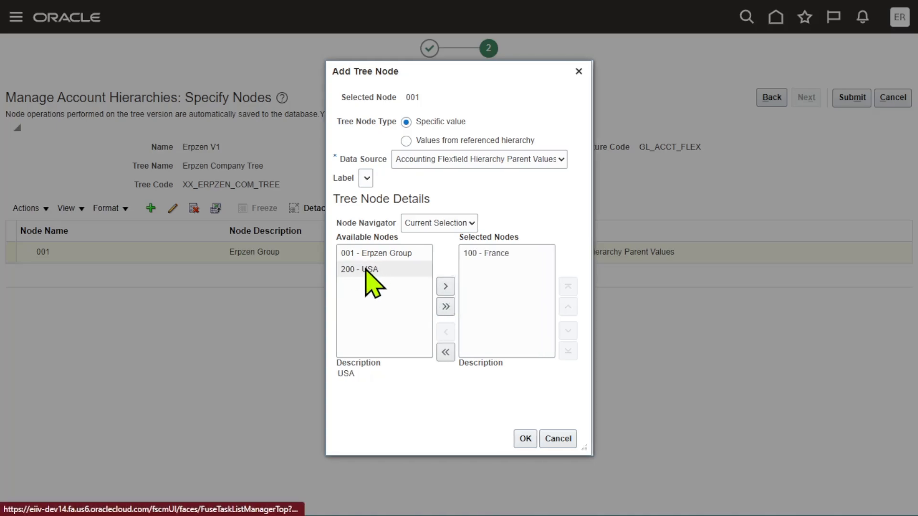
click(445, 286)
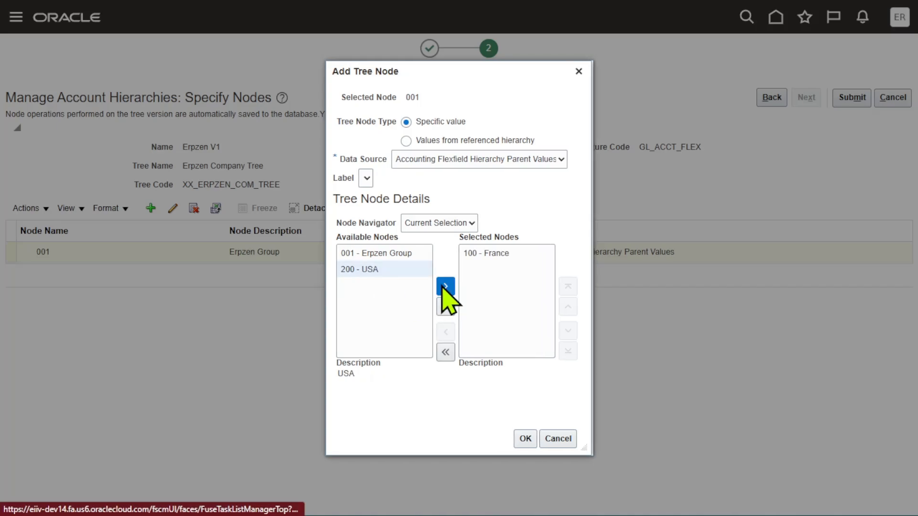
click(524, 438)
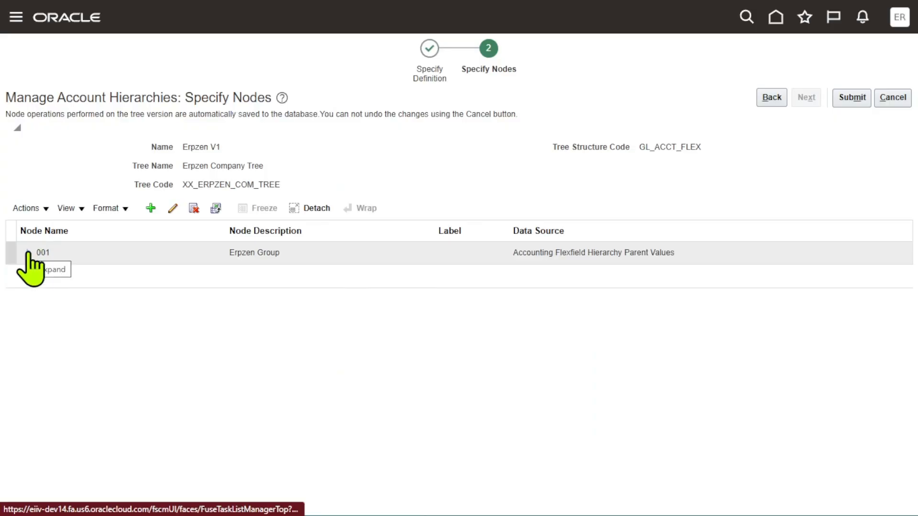
Expand node 001 Erpzen Group and review its France and USA child nodes.
click(28, 253)
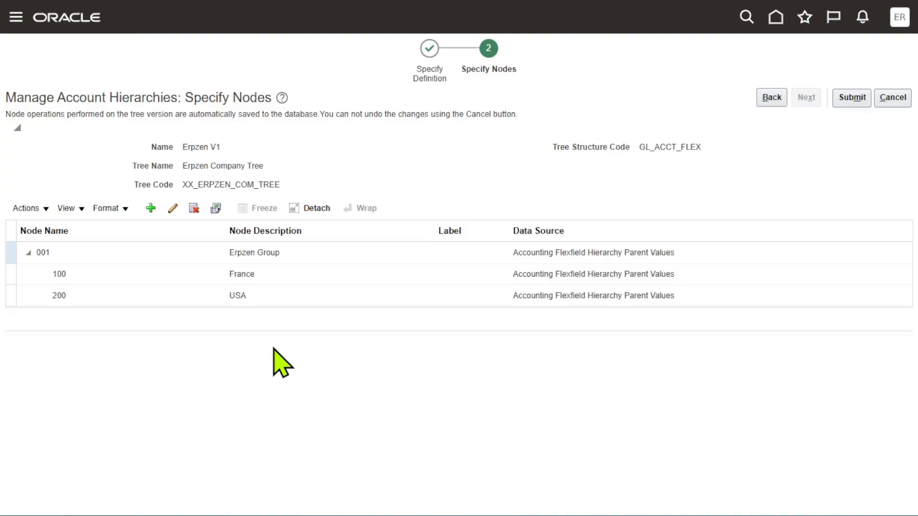
click(274, 253)
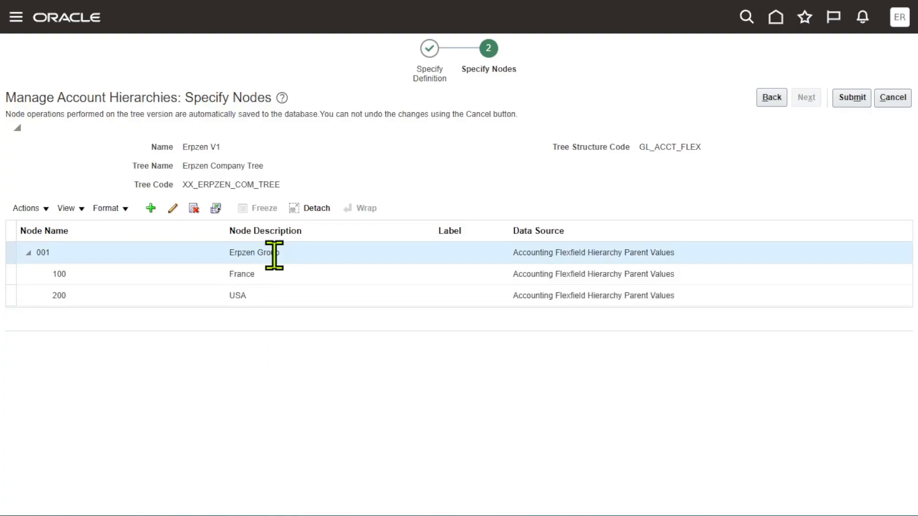
click(266, 275)
click(266, 299)
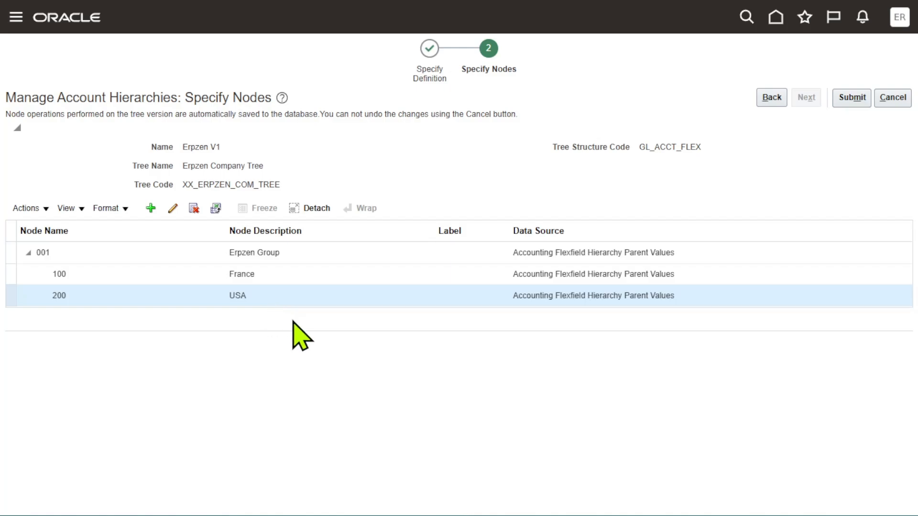
Add 101 - Paris and 102 - Lyon as child nodes of 100 France, using the Accounting Flexfield Hierarchy Detail Values data source.
click(232, 276)
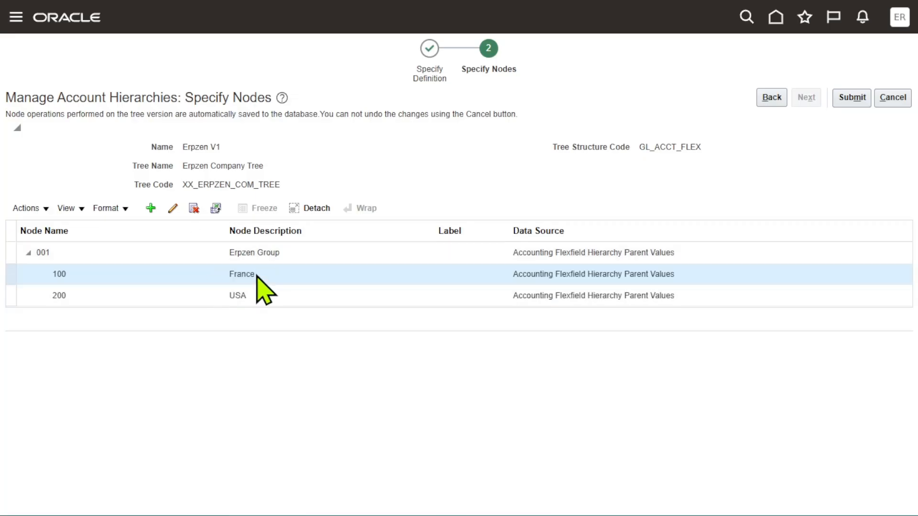
click(151, 207)
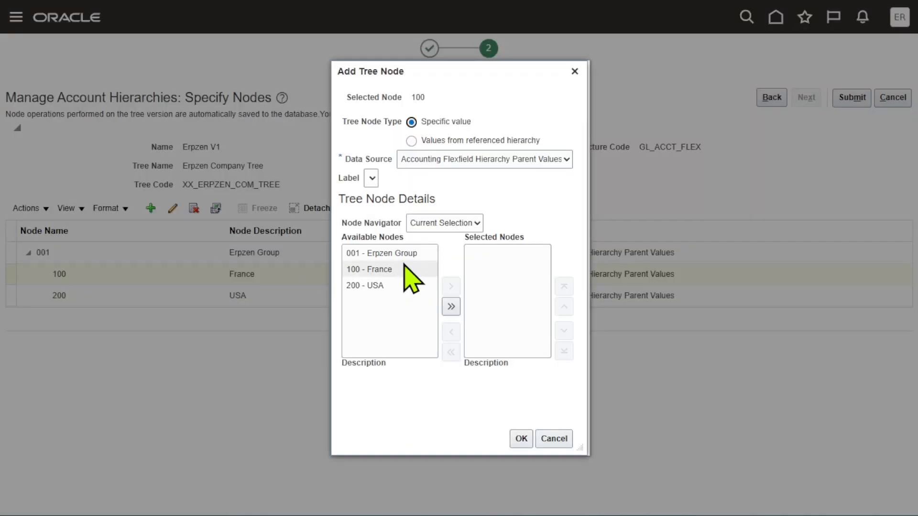
click(553, 159)
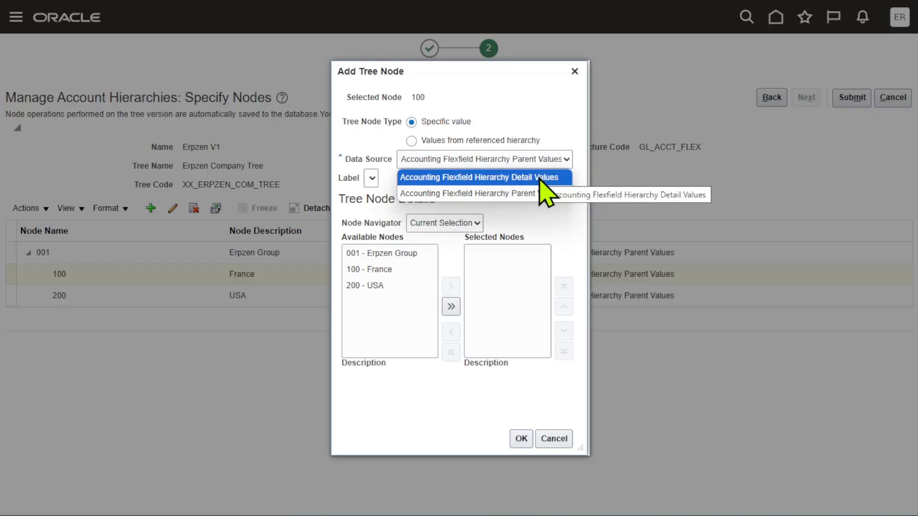
click(539, 177)
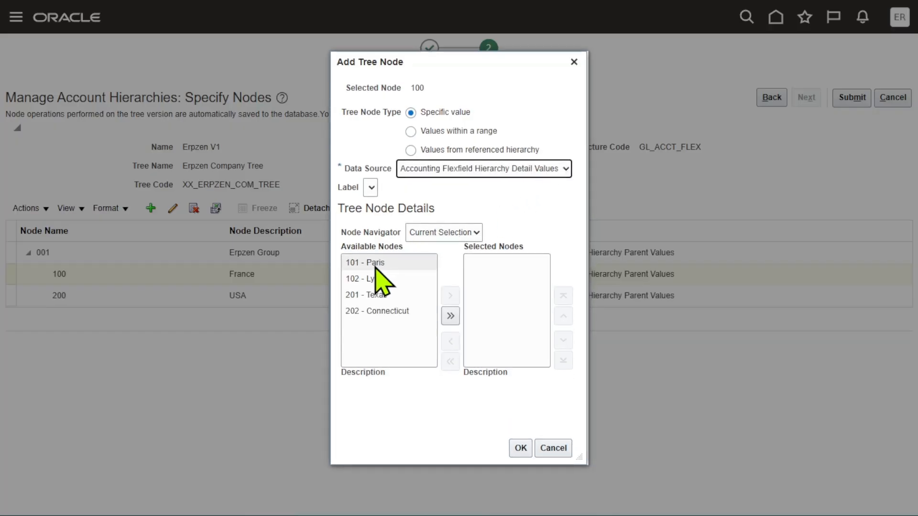
click(380, 264)
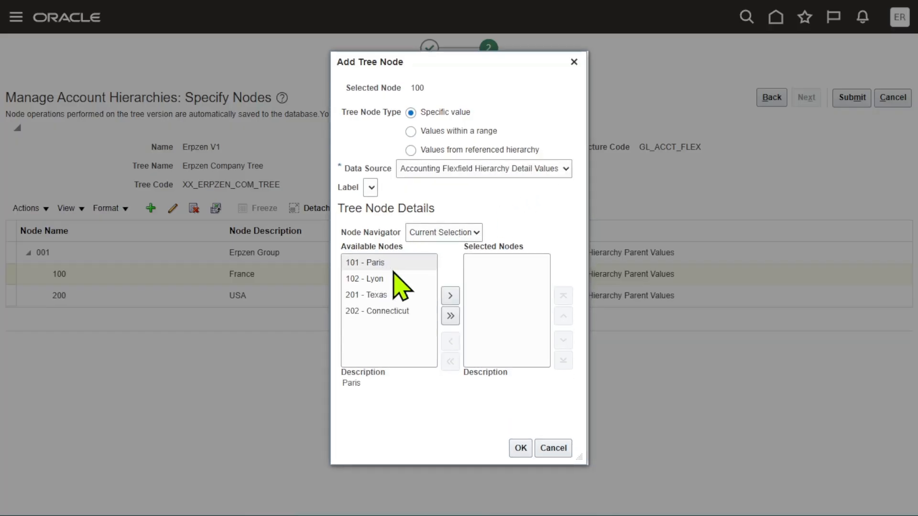
click(449, 296)
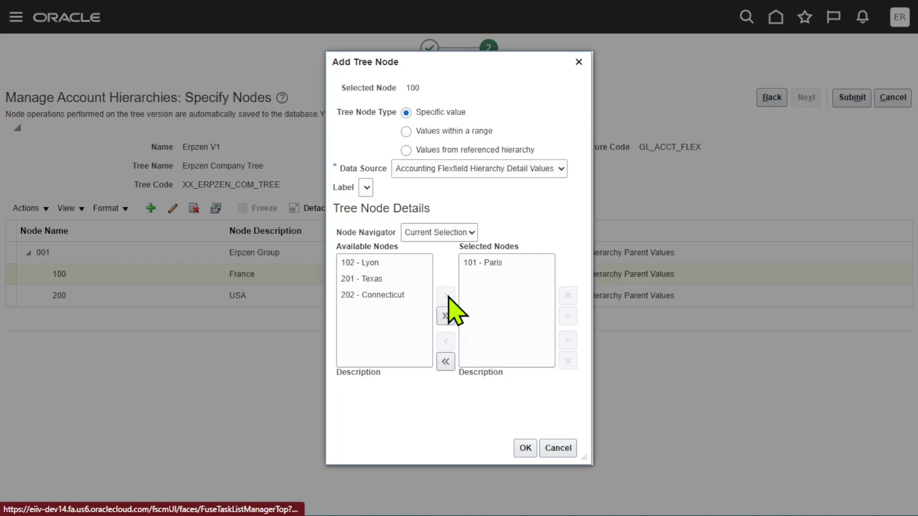
click(378, 263)
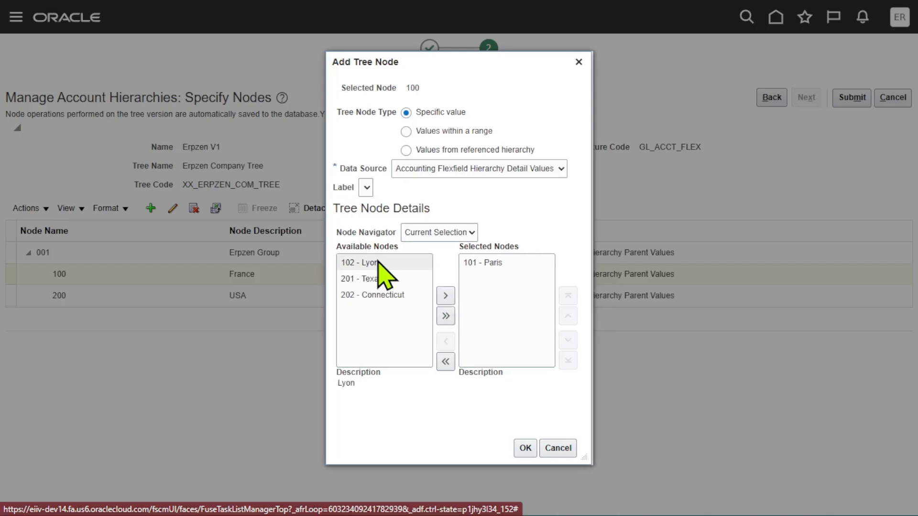
click(443, 296)
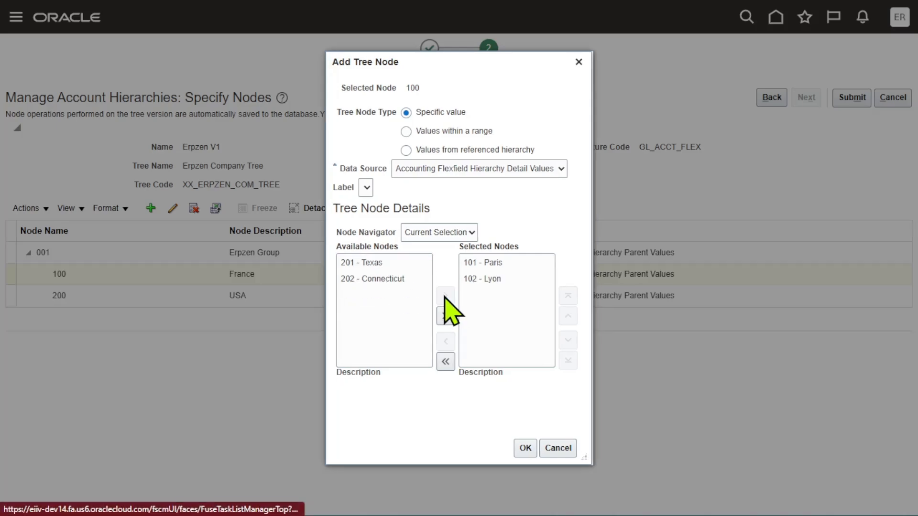
click(526, 454)
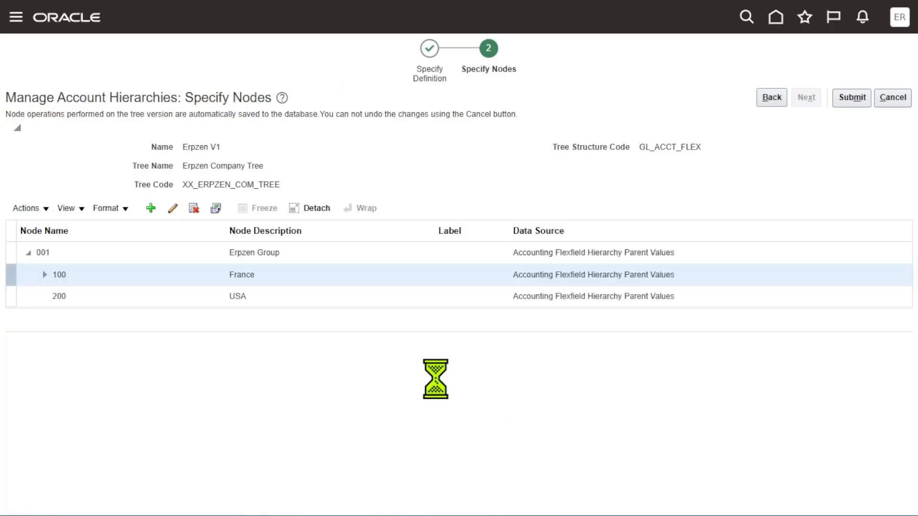
Expand node 100 France and review its Paris and Lyon child nodes.
click(44, 274)
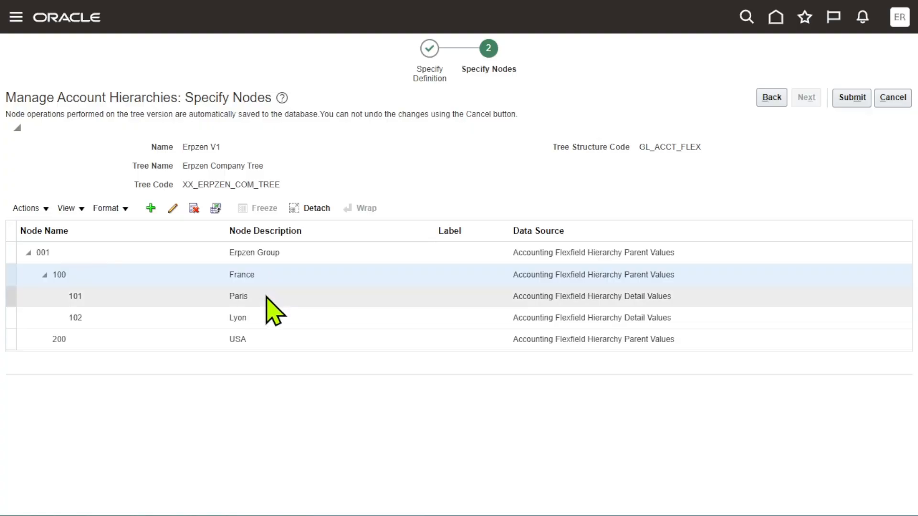
click(266, 297)
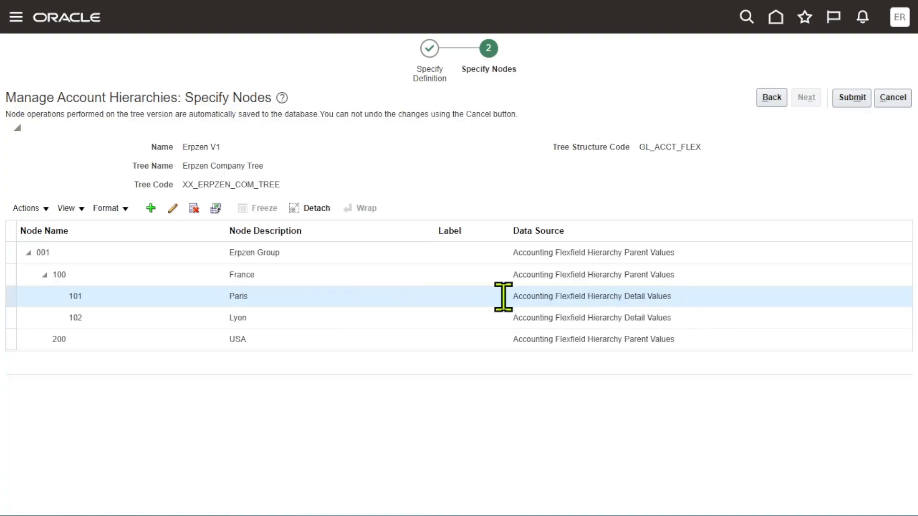
click(239, 320)
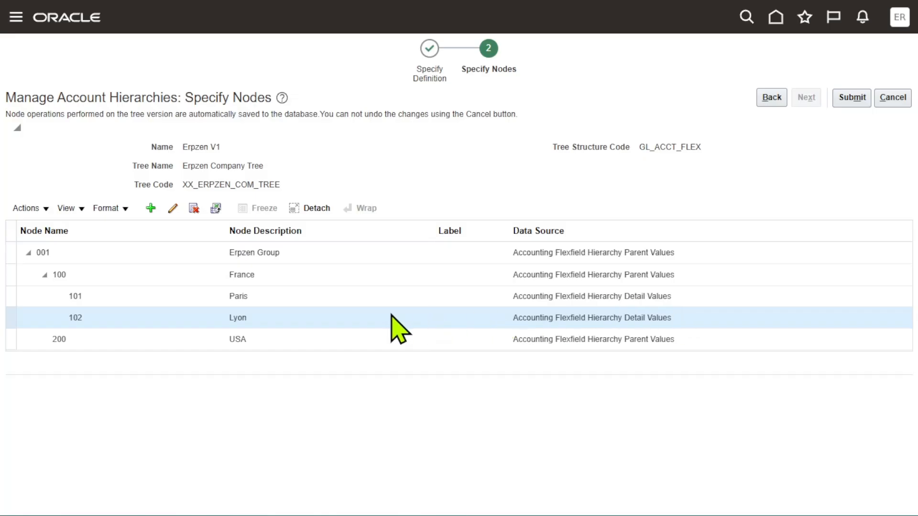
Add 201 - Texas and 202 - Connecticut as child nodes of 200 USA from the Accounting Flexfield Hierarchy Detail Values.
click(289, 340)
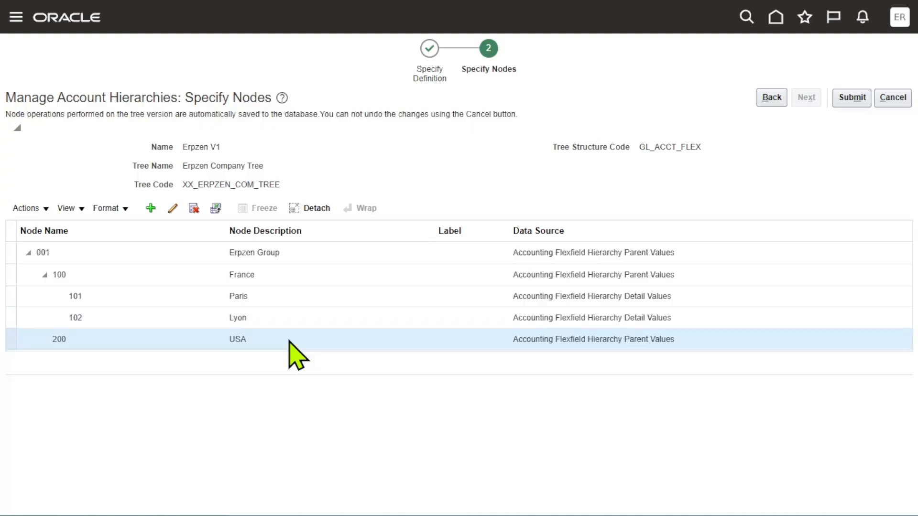
click(152, 206)
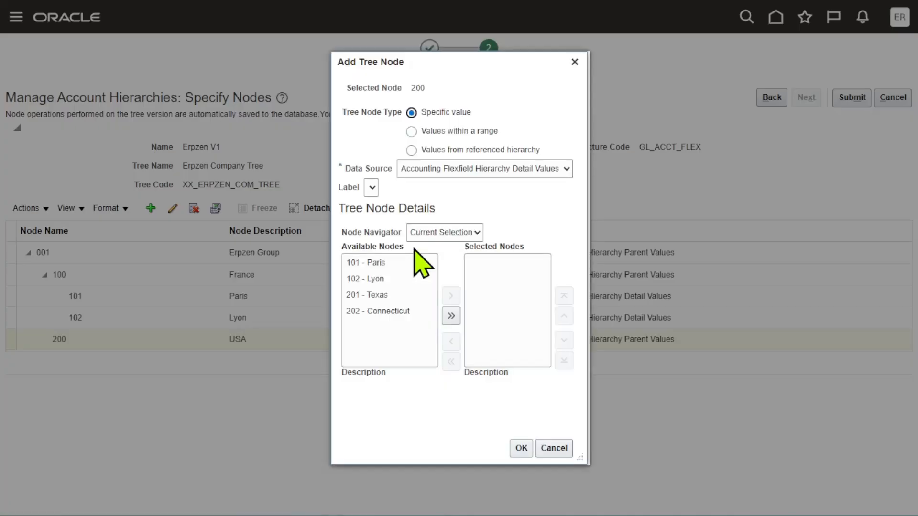
click(381, 295)
click(451, 295)
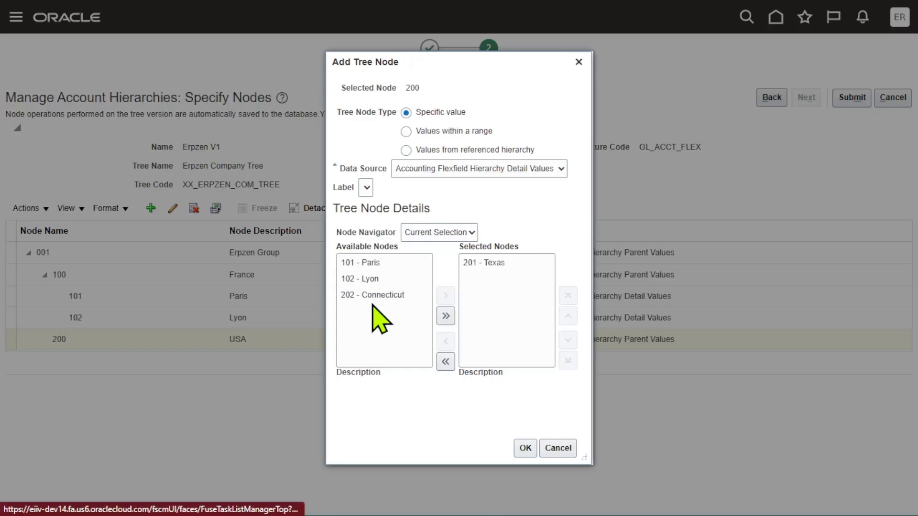
click(375, 295)
click(446, 295)
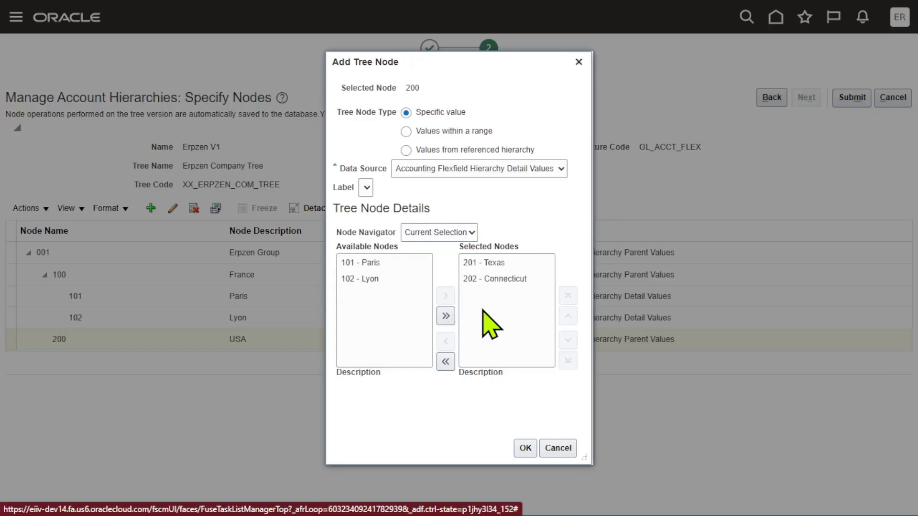
click(525, 448)
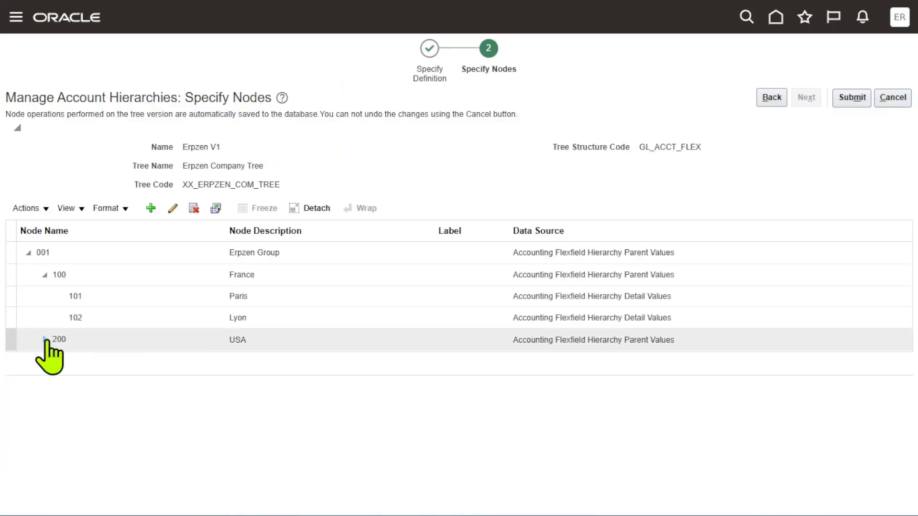
Expand node 200 USA and review its Texas and Connecticut child nodes.
click(45, 339)
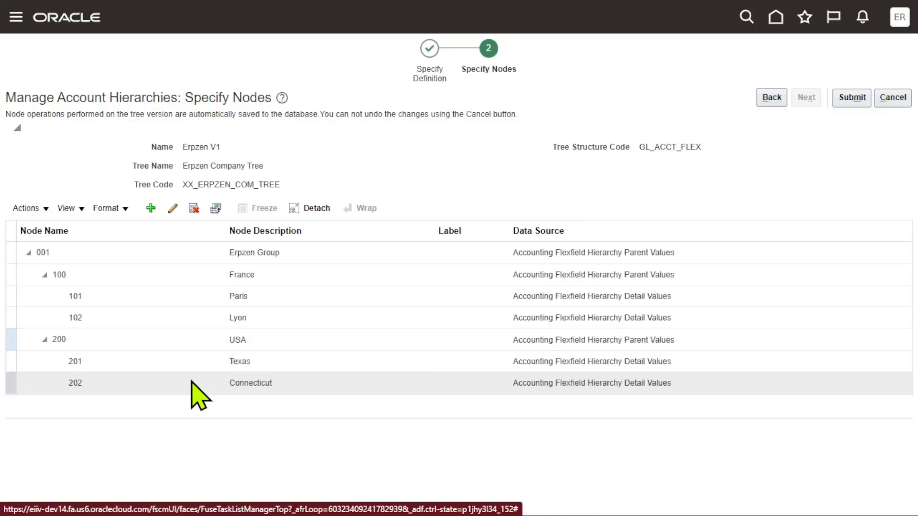
click(267, 363)
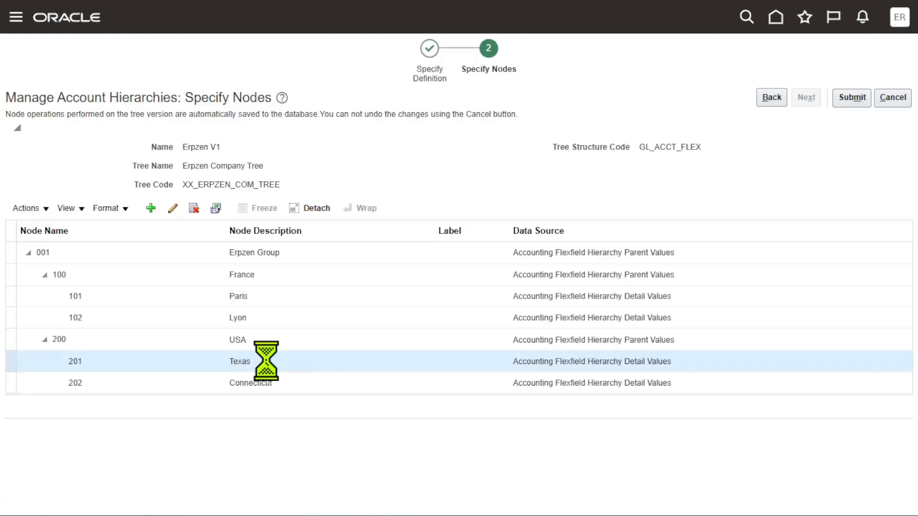
click(270, 384)
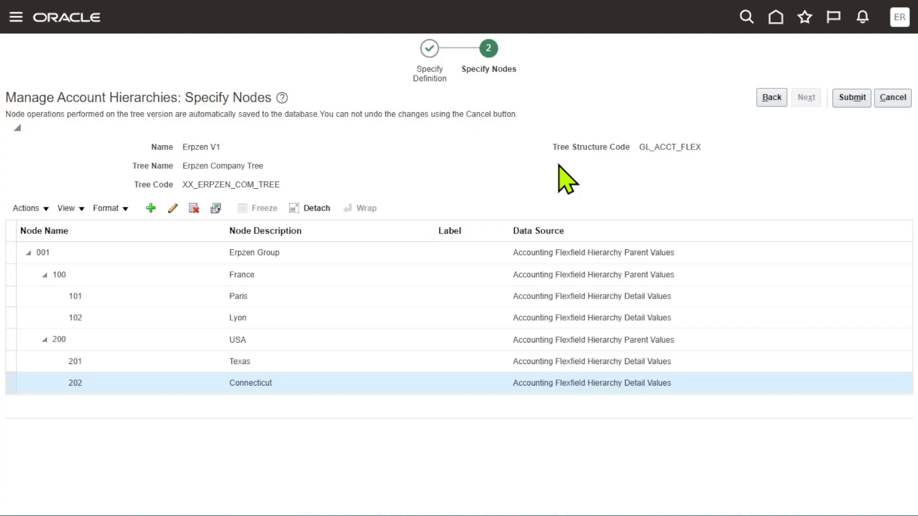
Submit the Erpzen V1 tree version with its nodes and acknowledge the confirmation.
click(855, 101)
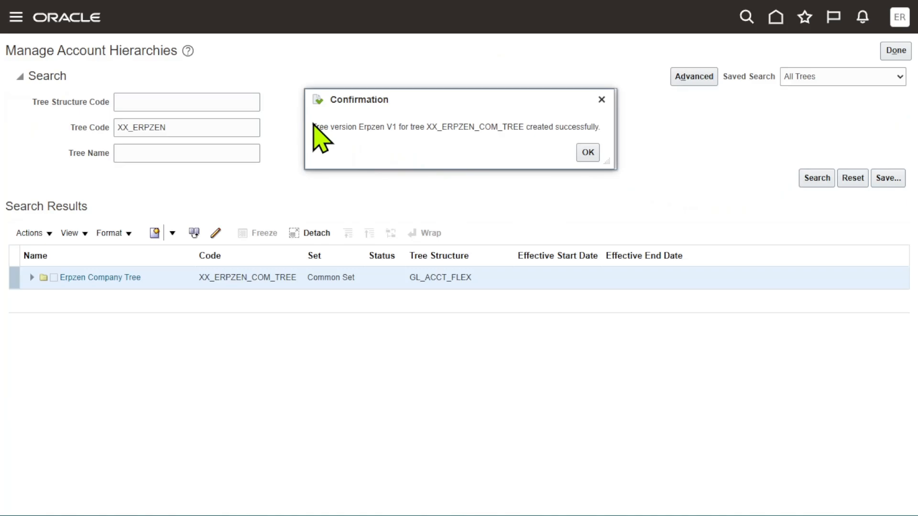
drag(312, 127, 602, 135)
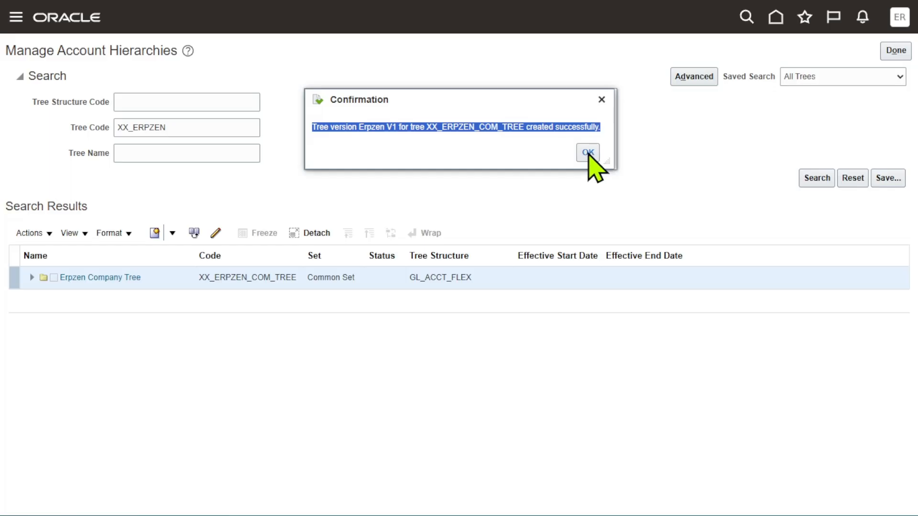
click(588, 153)
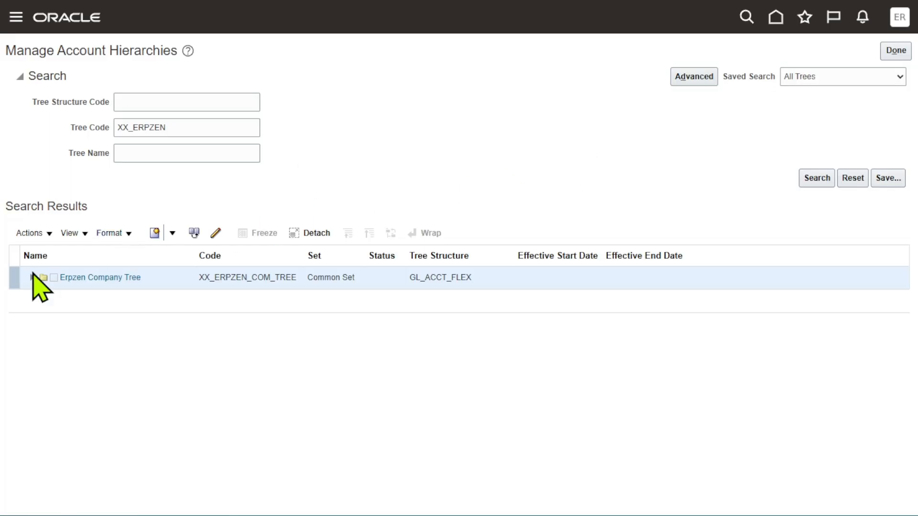
Expand Erpzen Company Tree in the search results and check the status of its Erpzen V1 version.
click(31, 277)
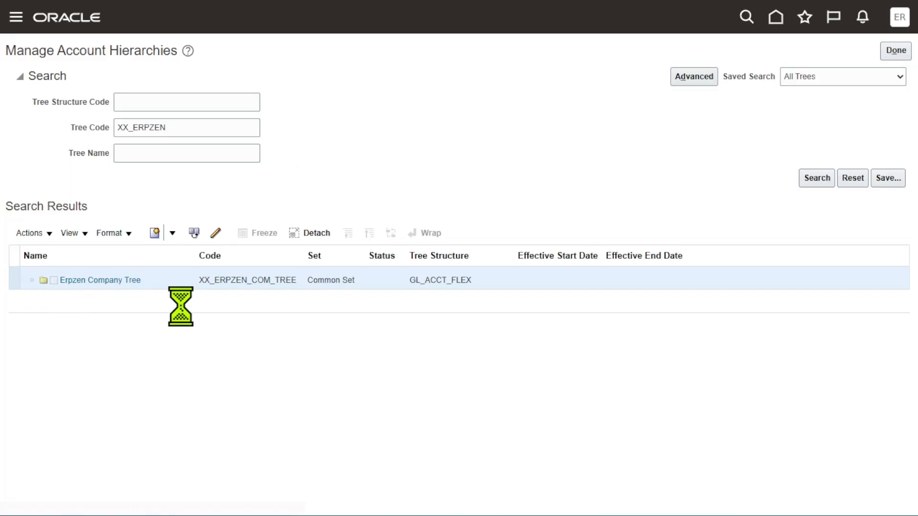
click(327, 302)
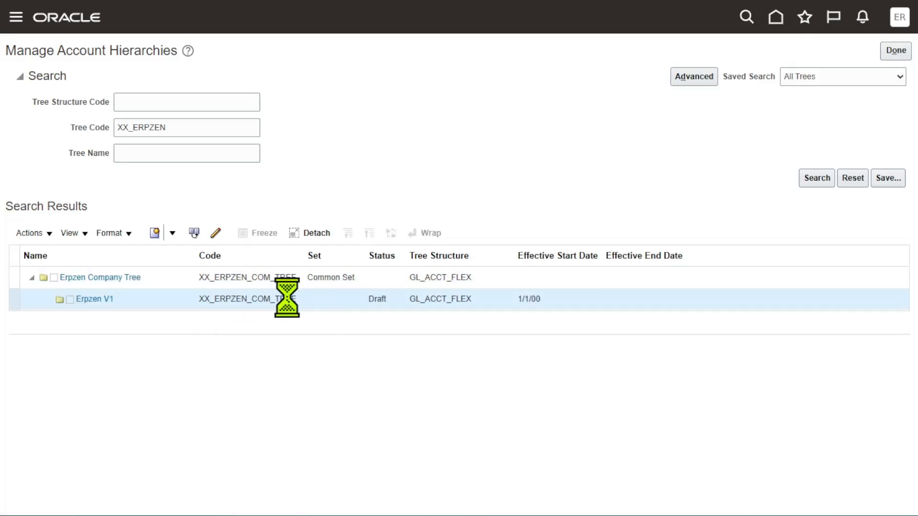
double_click(373, 299)
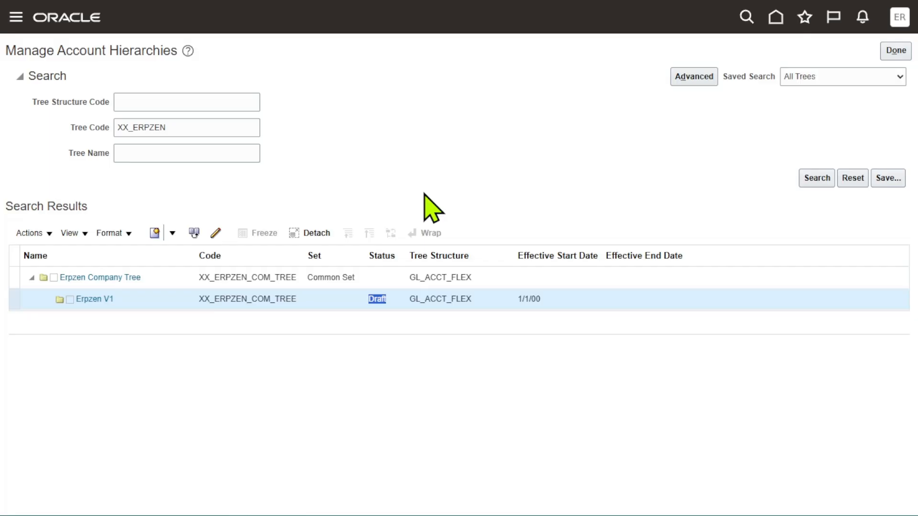
click(467, 160)
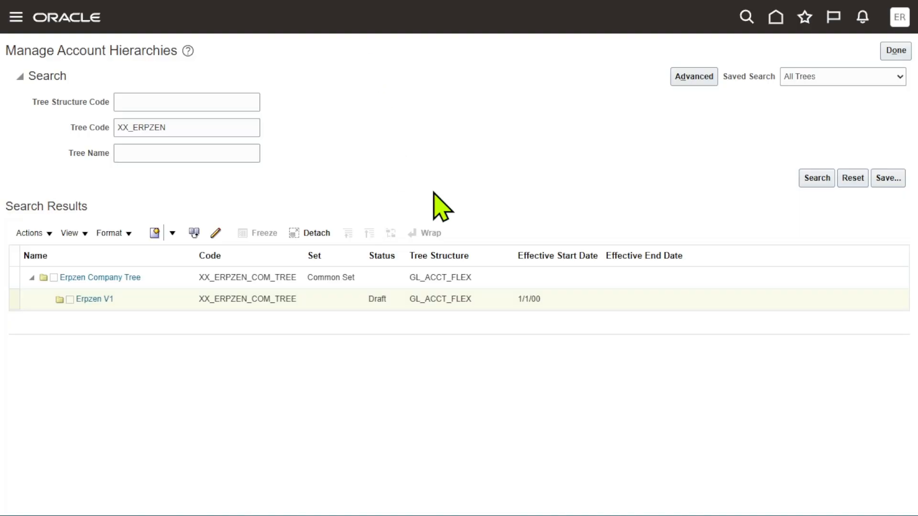
Run online column flattening for the Erpzen V1 tree version, acknowledge the confirmation and return to the hierarchy list.
click(321, 301)
click(44, 234)
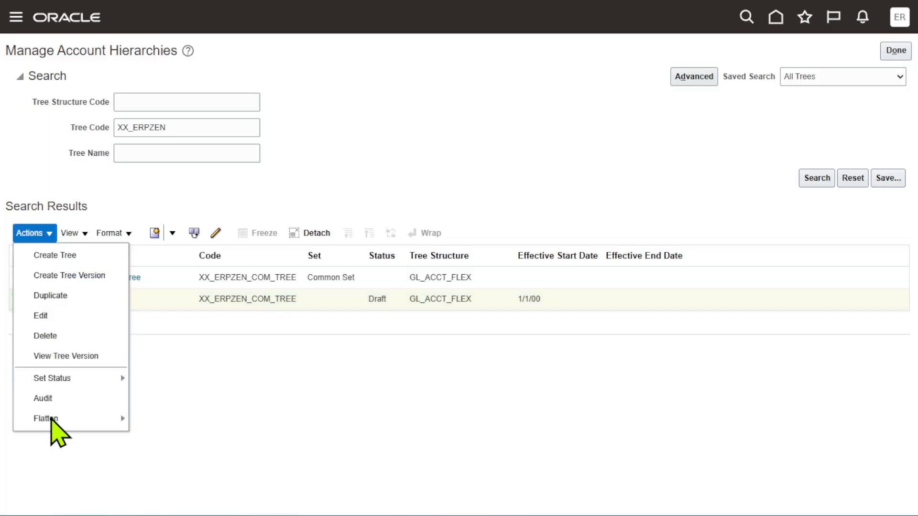
mouse_move(51, 419)
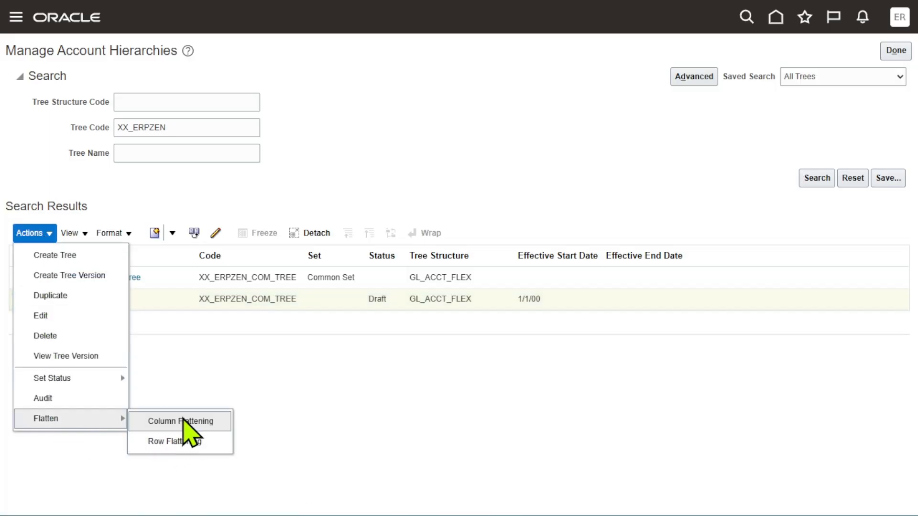
click(183, 418)
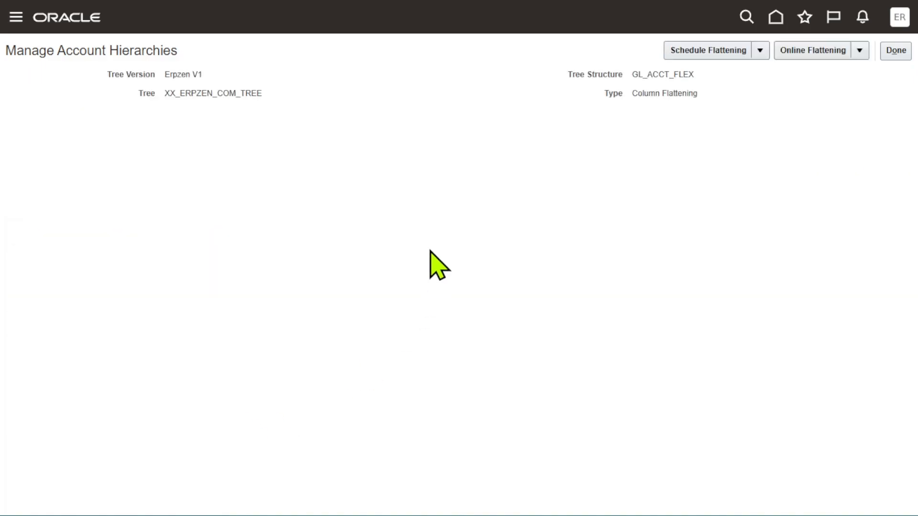
click(827, 48)
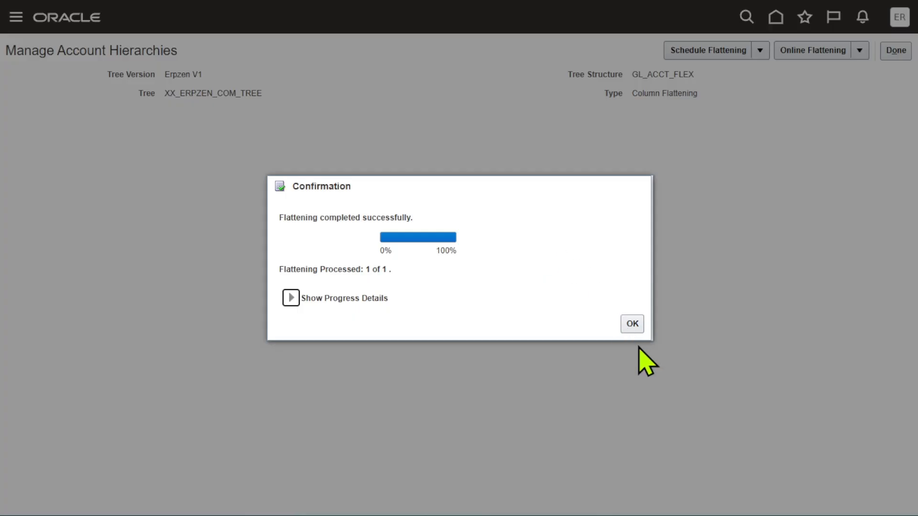
click(632, 324)
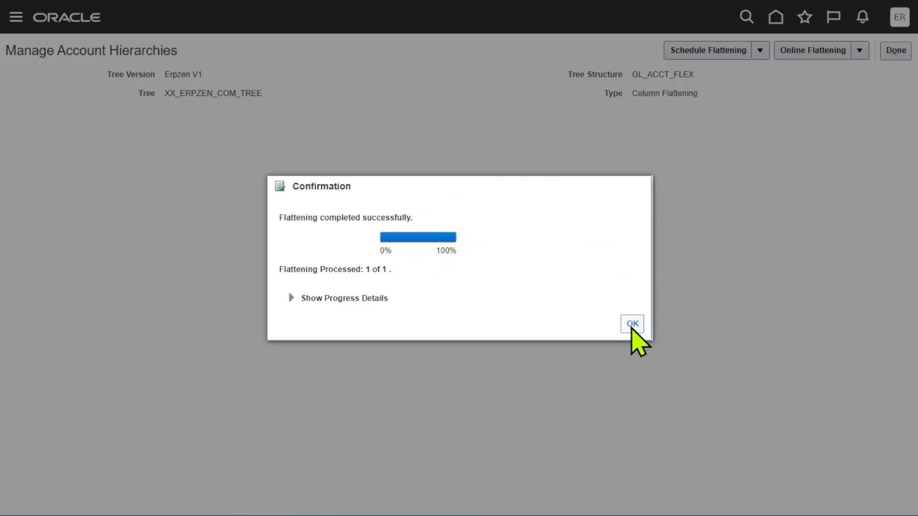
click(633, 324)
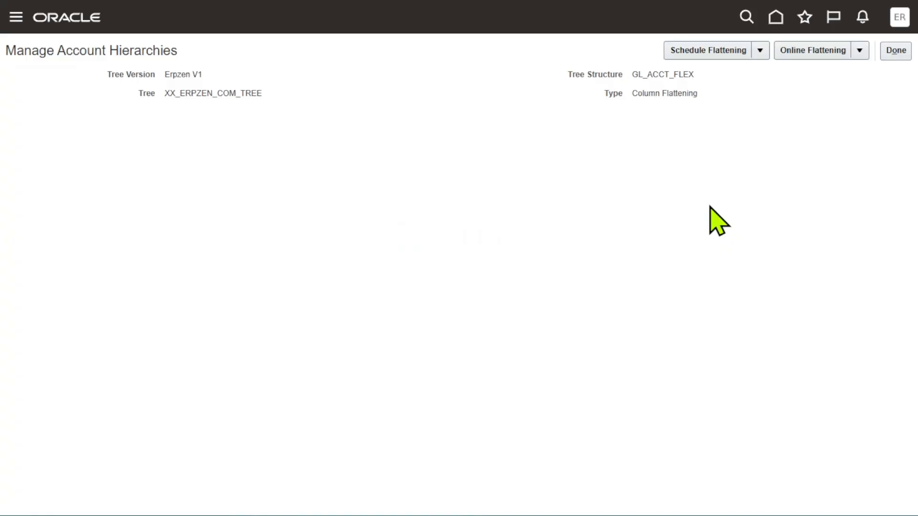
click(893, 51)
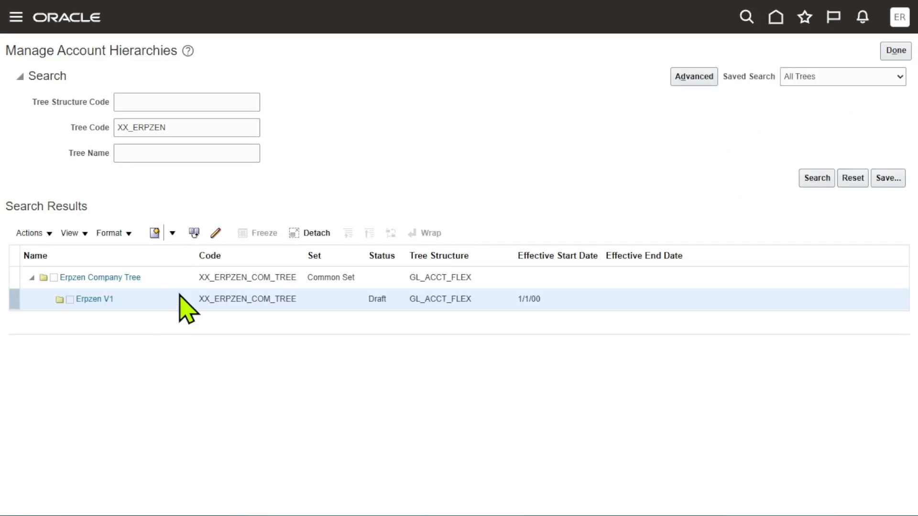
Run online row flattening for the Erpzen V1 tree version, acknowledge the confirmation and return to the hierarchy list.
click(34, 234)
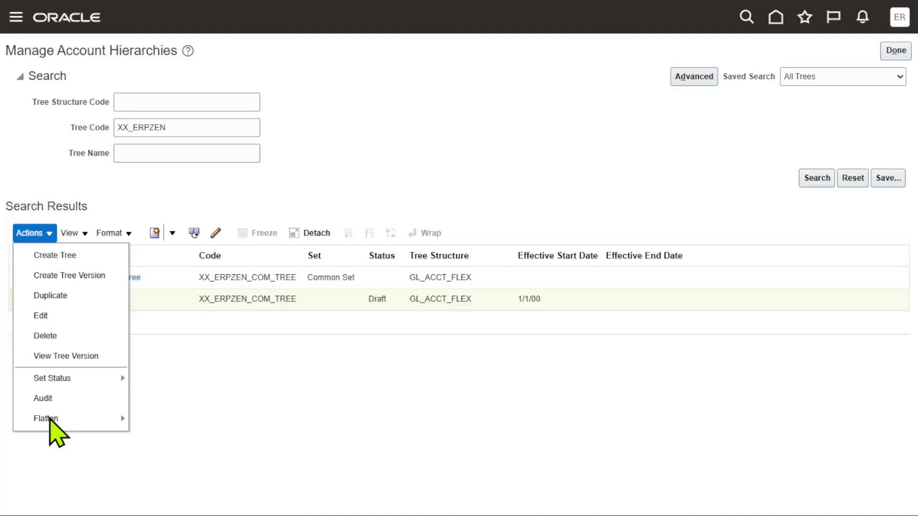
mouse_move(50, 419)
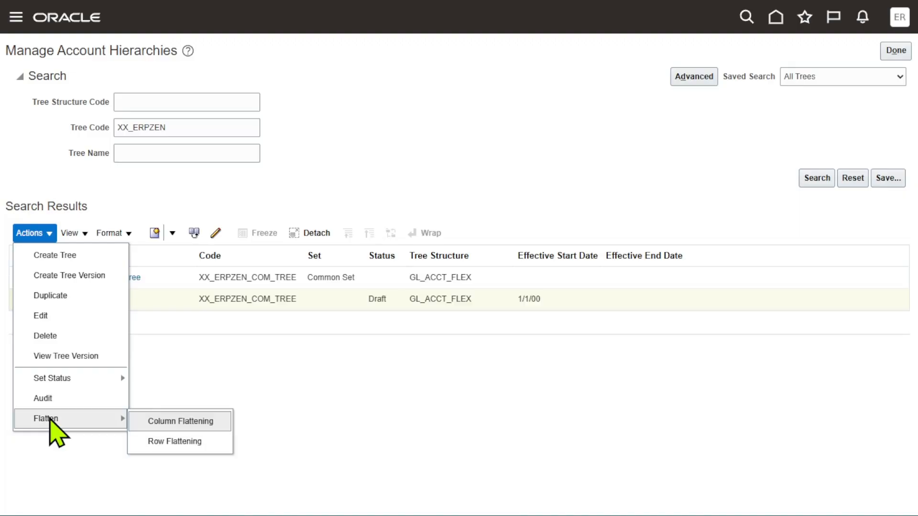
click(159, 440)
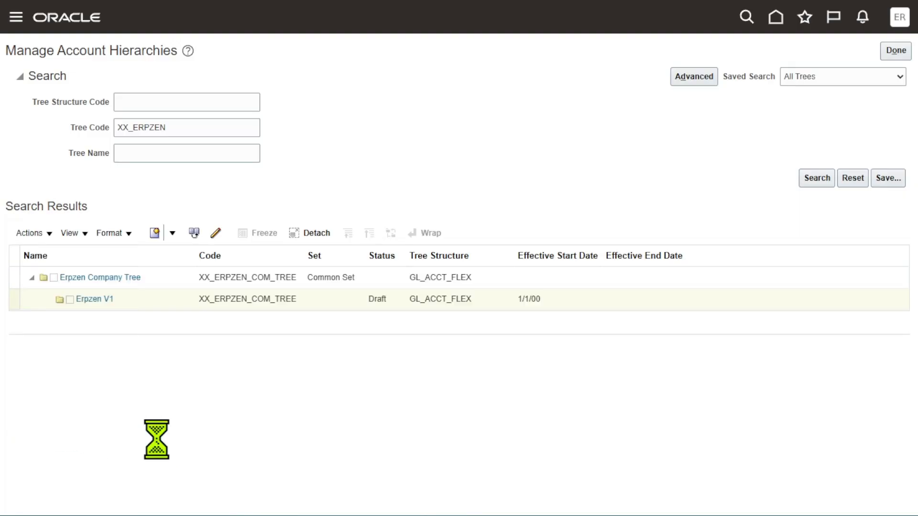
click(837, 51)
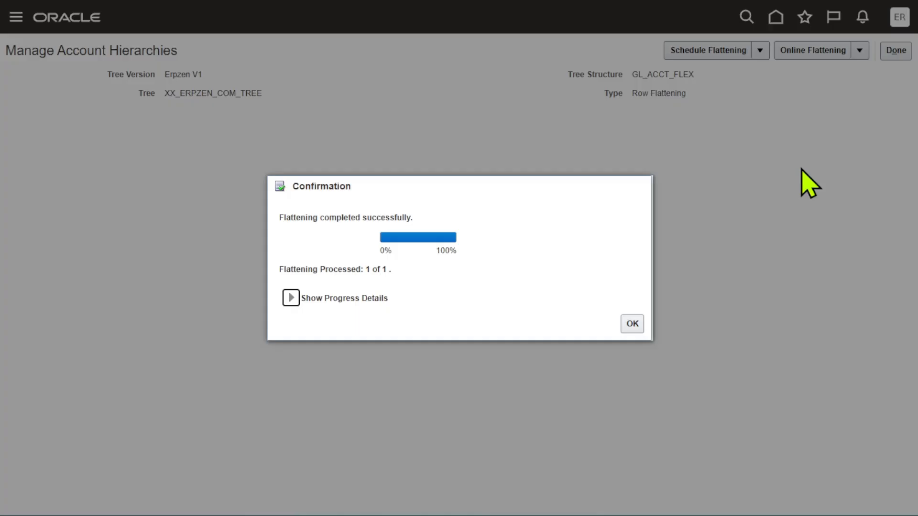
click(630, 329)
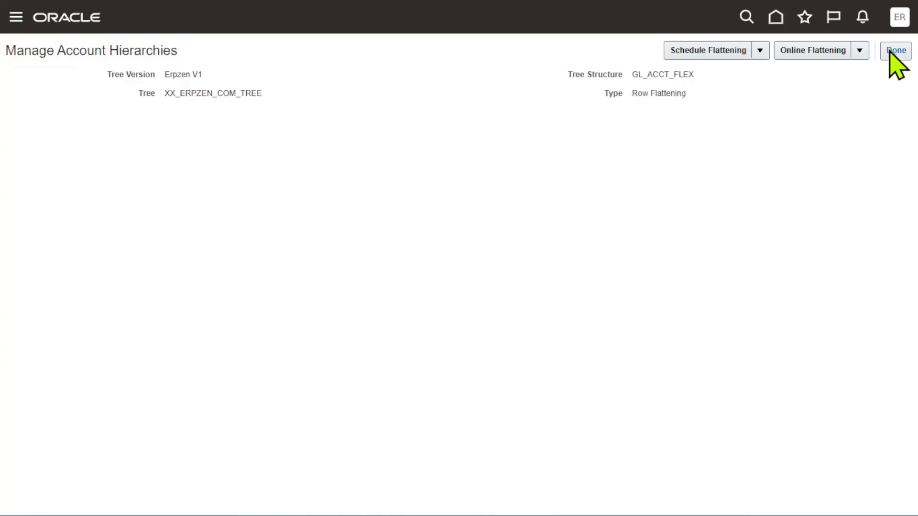
click(892, 52)
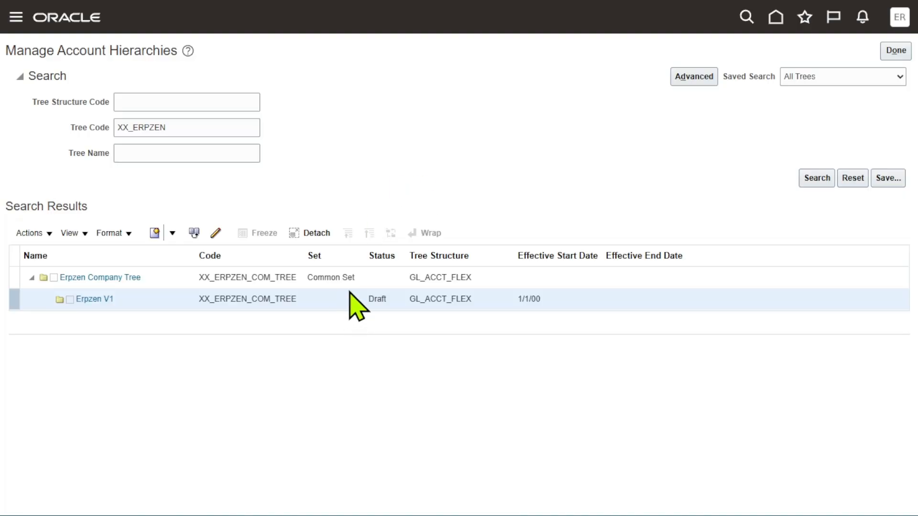
Run an online audit of the Erpzen V1 tree version with its status set to active after successful completion, and acknowledge the confirmation.
click(30, 233)
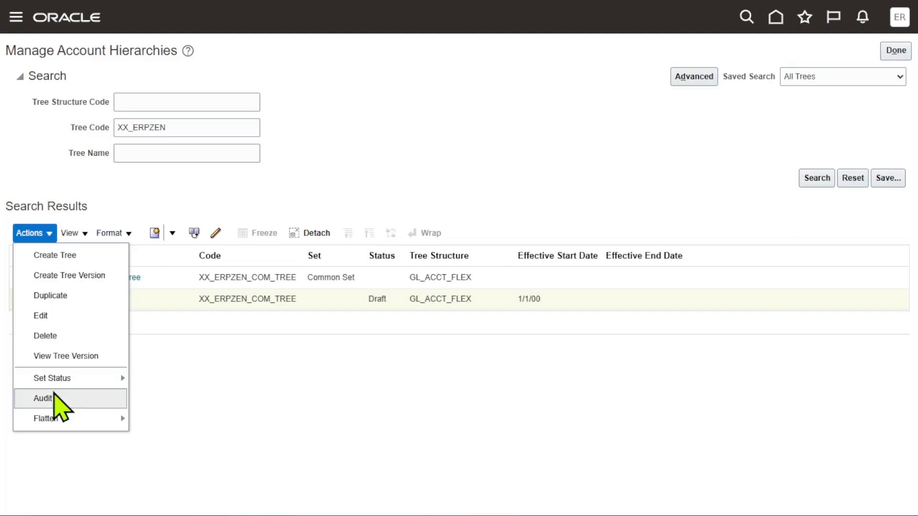
click(44, 398)
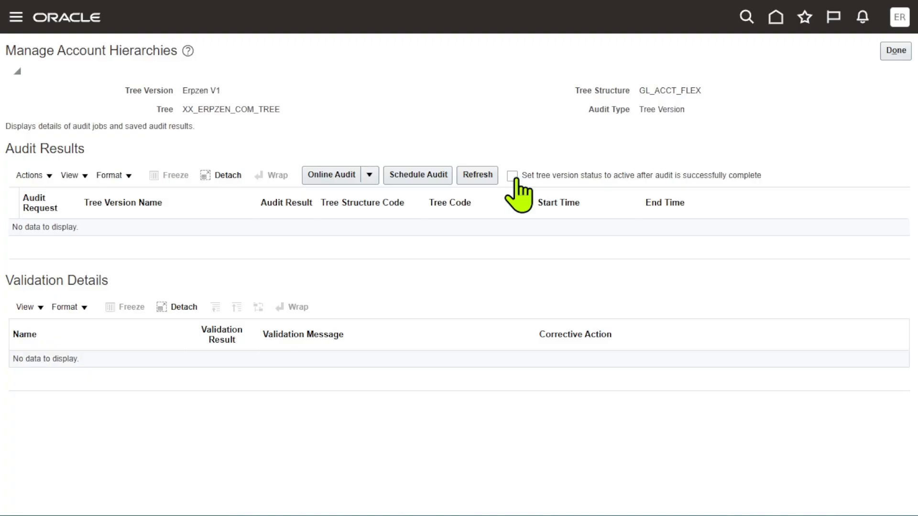
click(513, 176)
click(331, 175)
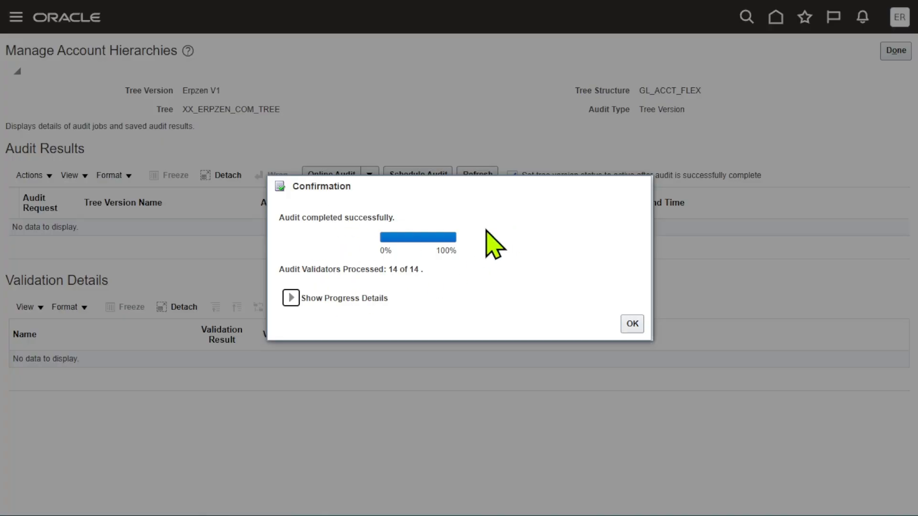
click(632, 324)
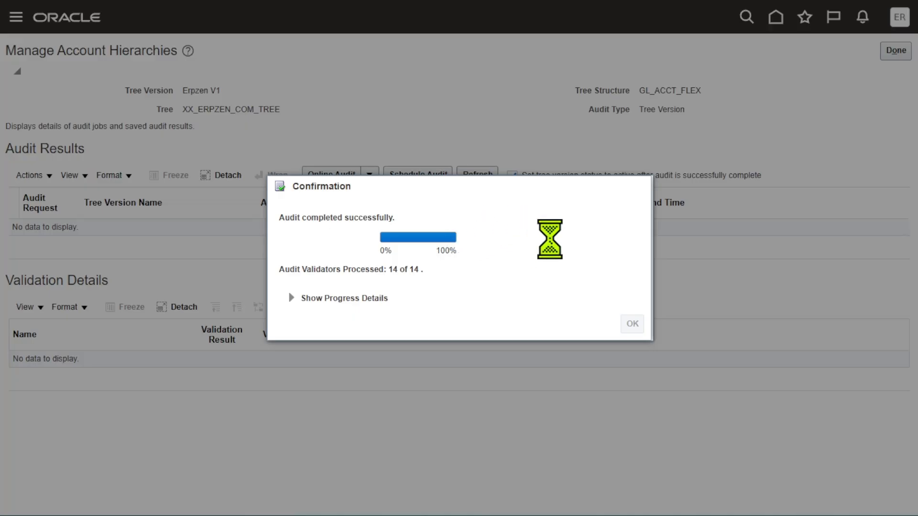
Review the Erpzen V1 audit's validation results and Corrective Action column, and return to the hierarchy list.
scroll(500, 263, down, 4)
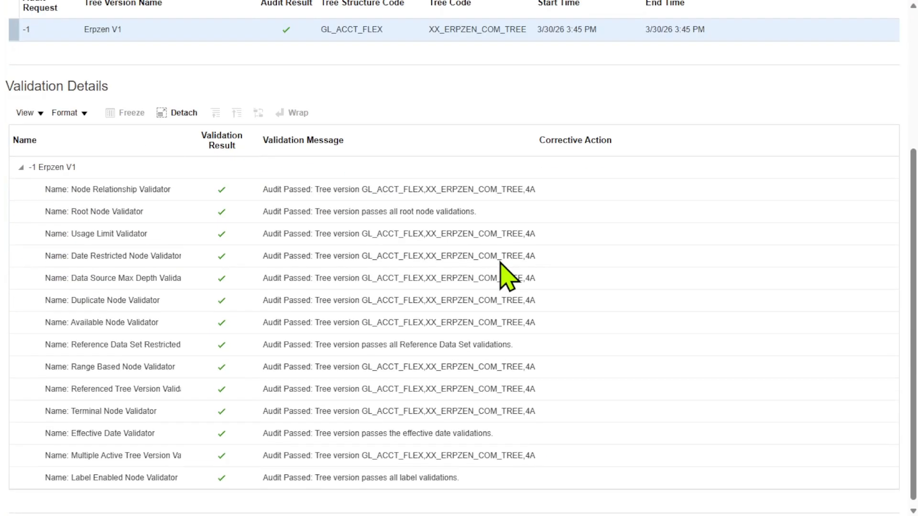
scroll(491, 195, up, 3)
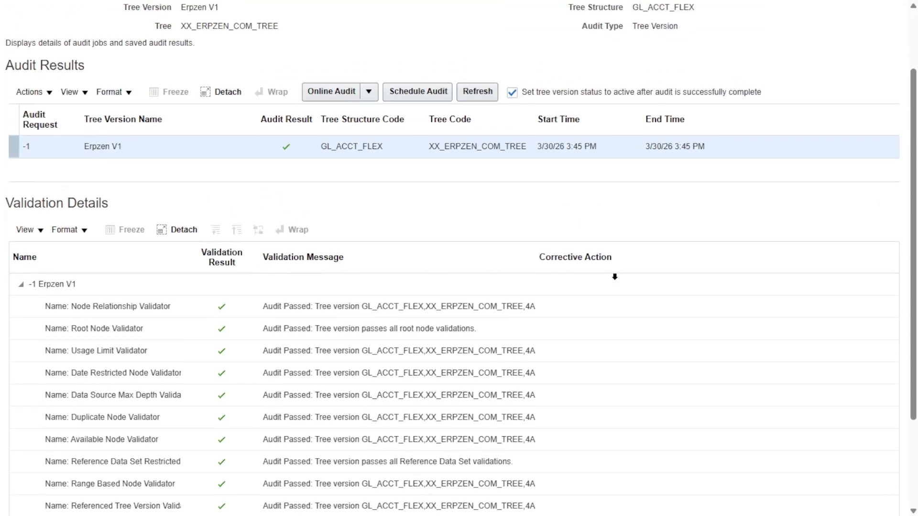
scroll(531, 200, down, 2)
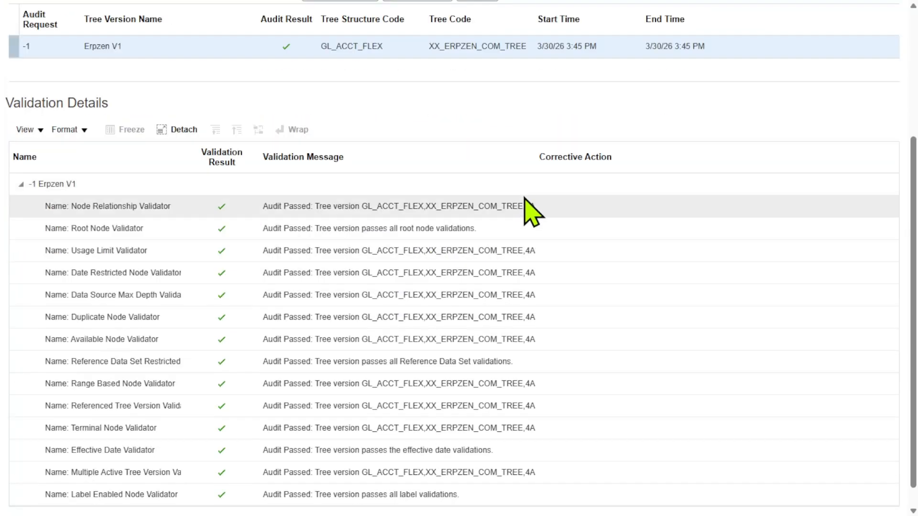
click(587, 152)
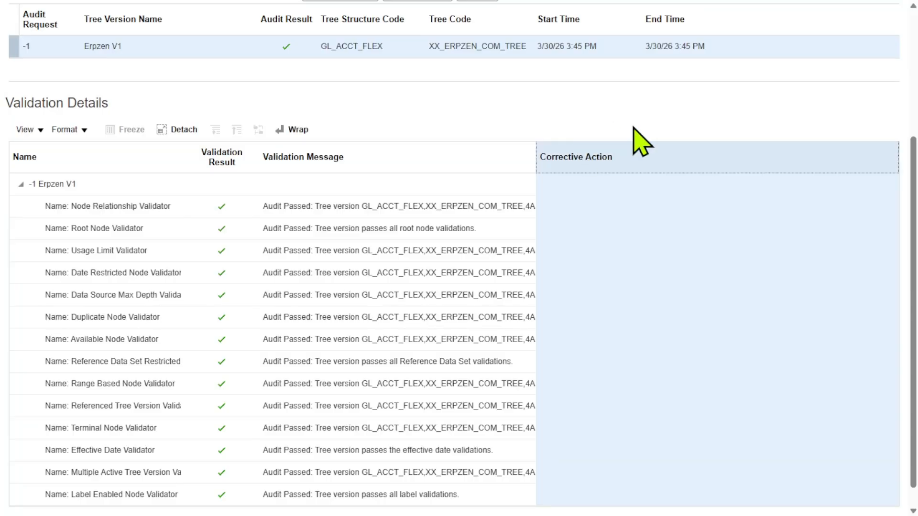
scroll(641, 141, up, 3)
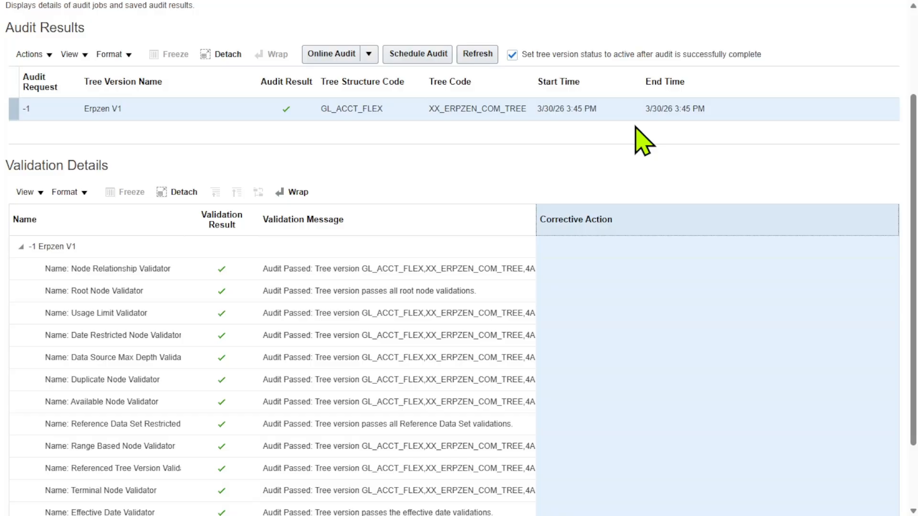
scroll(645, 142, up, 3)
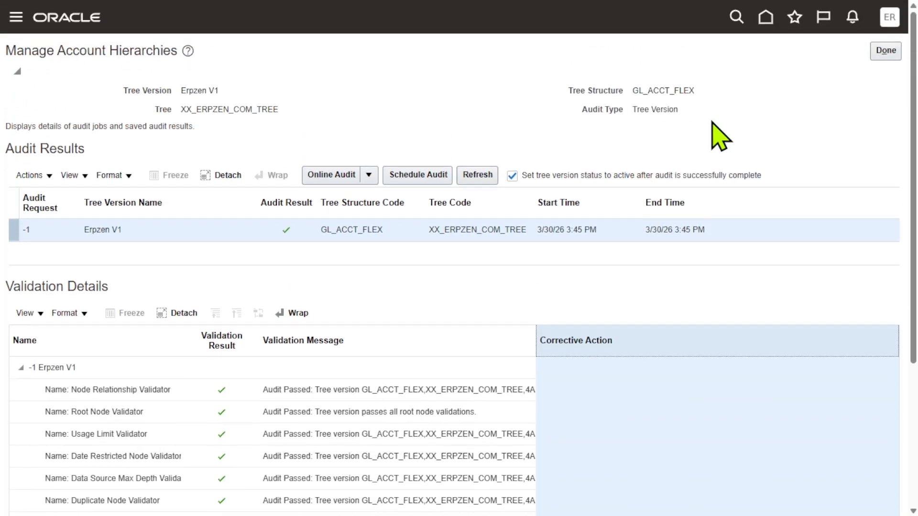
click(898, 51)
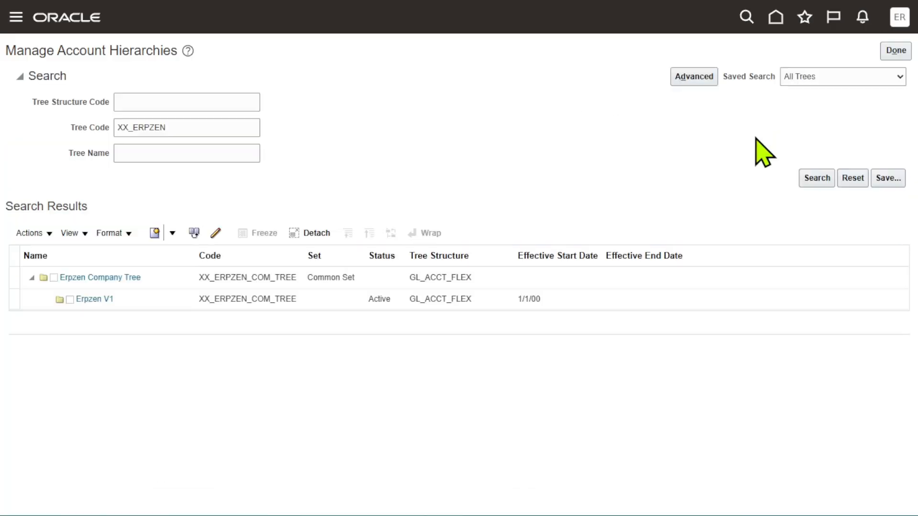
Check the status of the Erpzen V1 version and leave the Manage Account Hierarchies page.
click(362, 297)
double_click(373, 298)
click(904, 50)
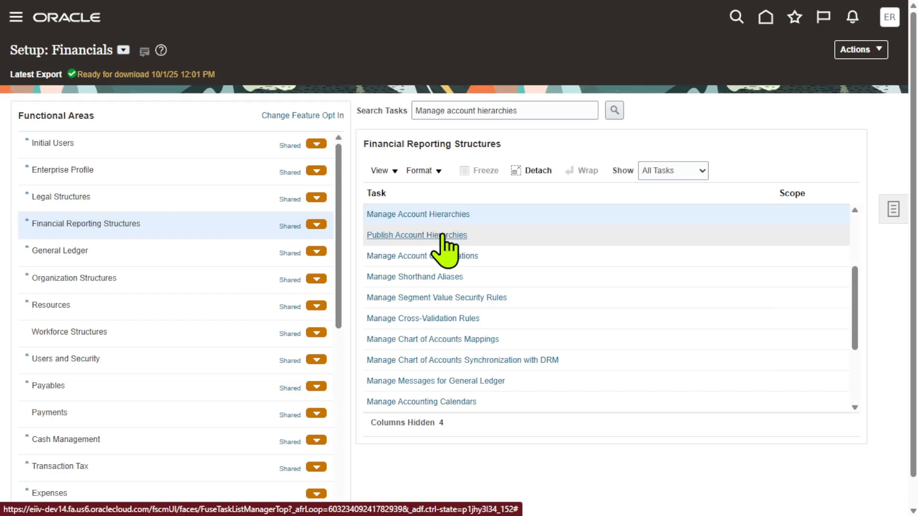
Open the Publish Account Hierarchies task and search for hierarchies of the Erpzen COA Structure Instance chart of accounts.
click(442, 235)
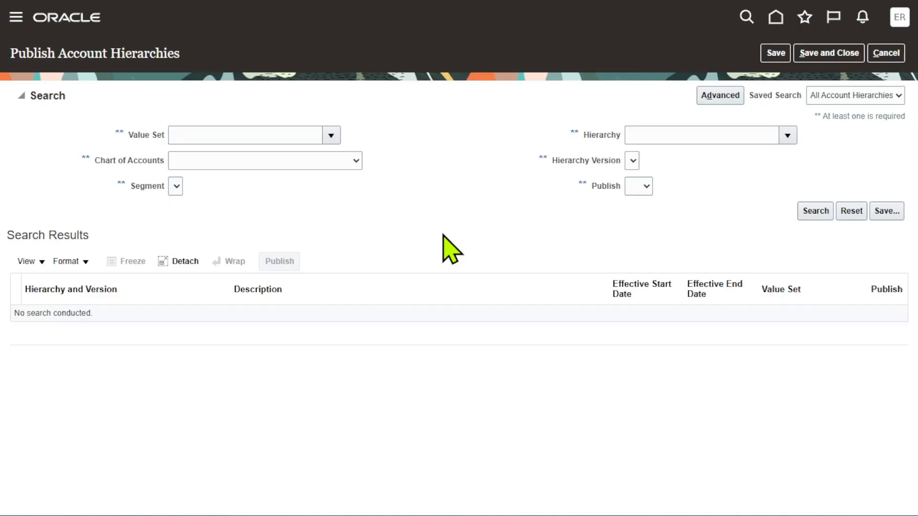
click(353, 158)
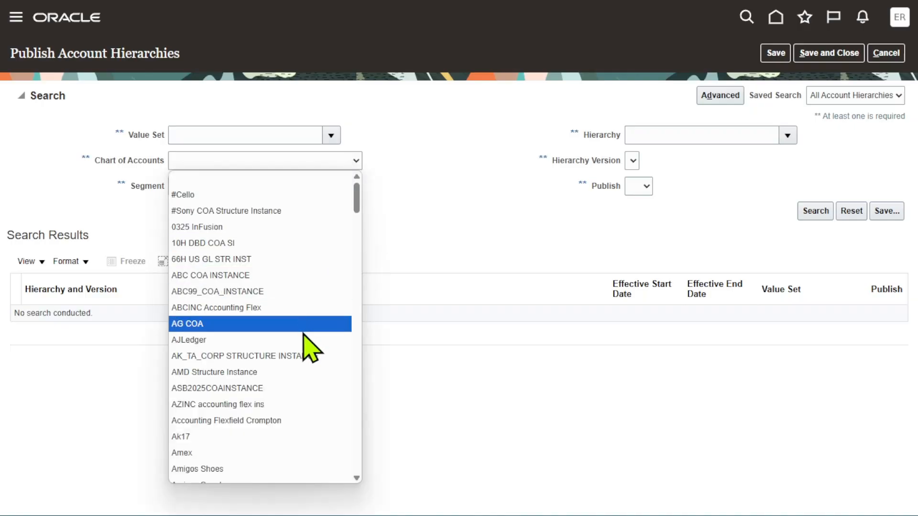
key(e)
key(r)
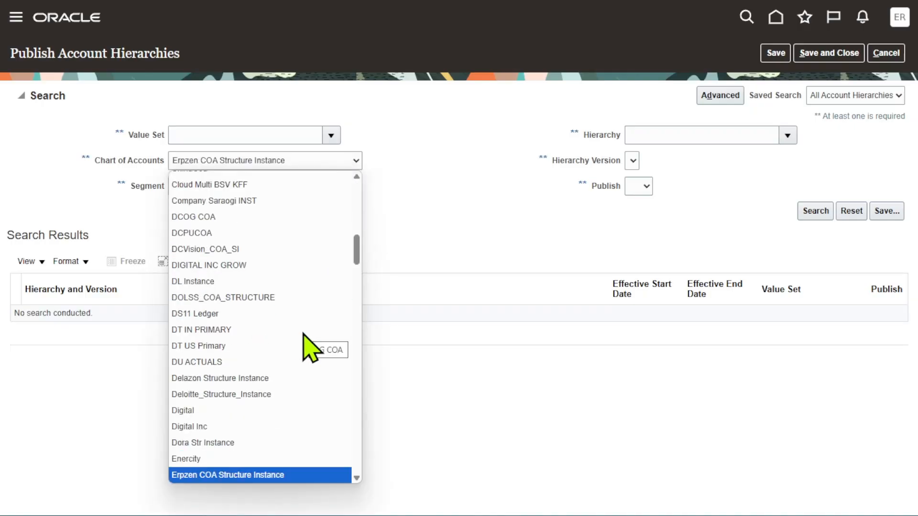
key(Return)
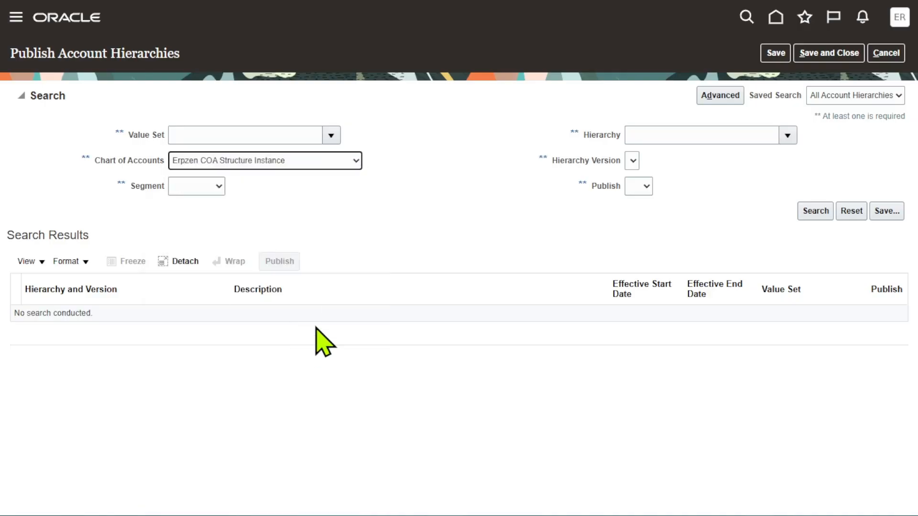
click(824, 211)
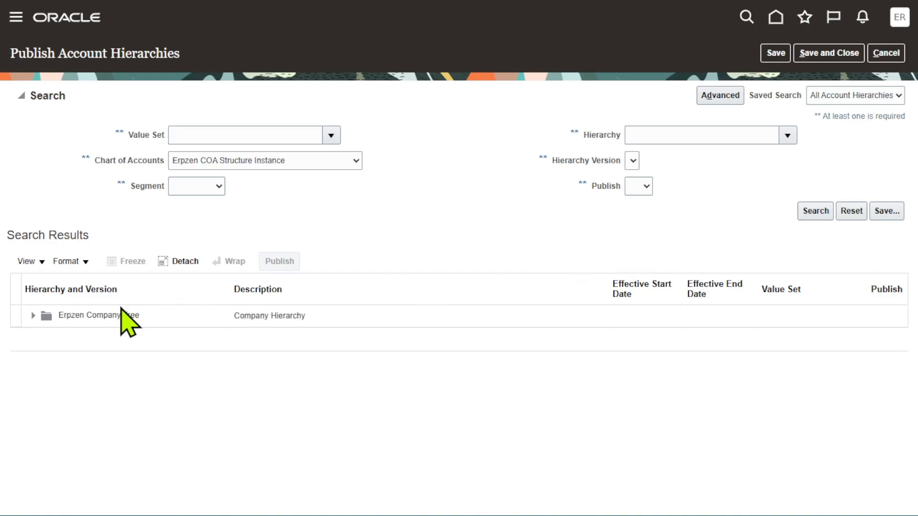
Mark the Erpzen V1 version under Erpzen Company Tree for publishing, publish it, note the submitted process ID and acknowledge the message.
click(32, 316)
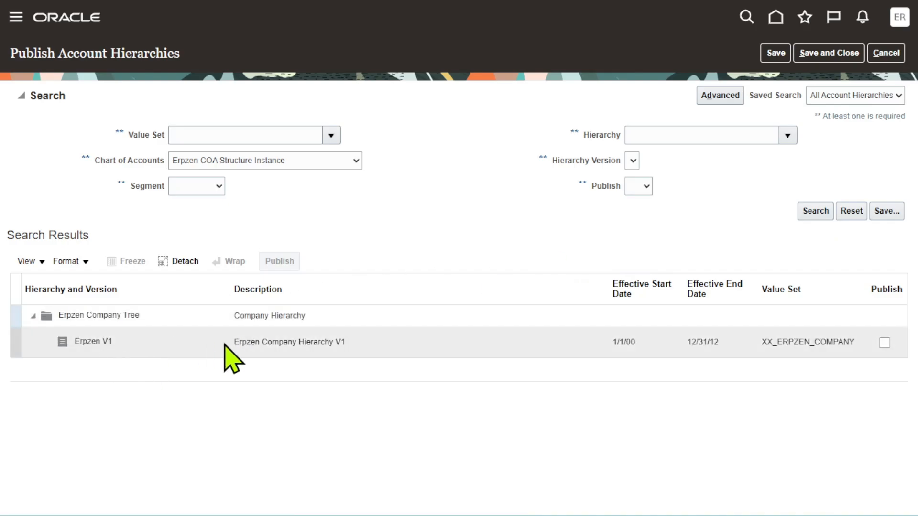
click(362, 343)
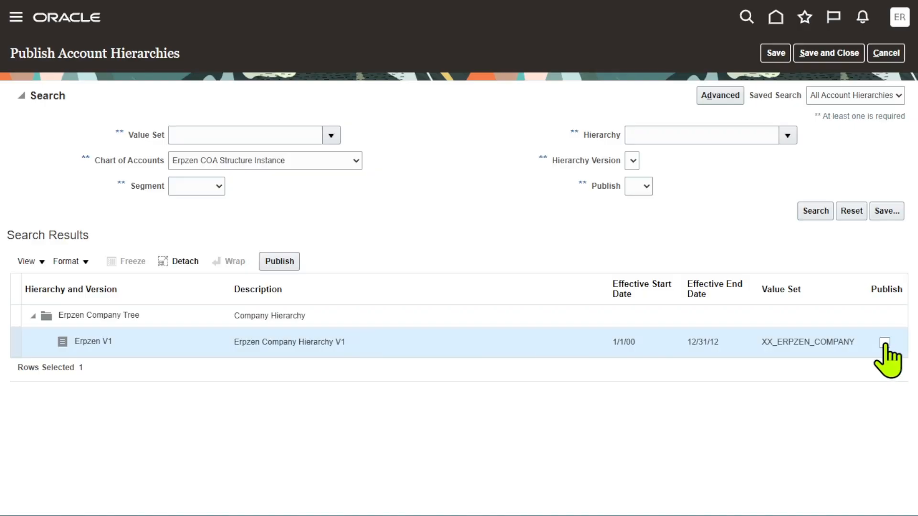
click(884, 343)
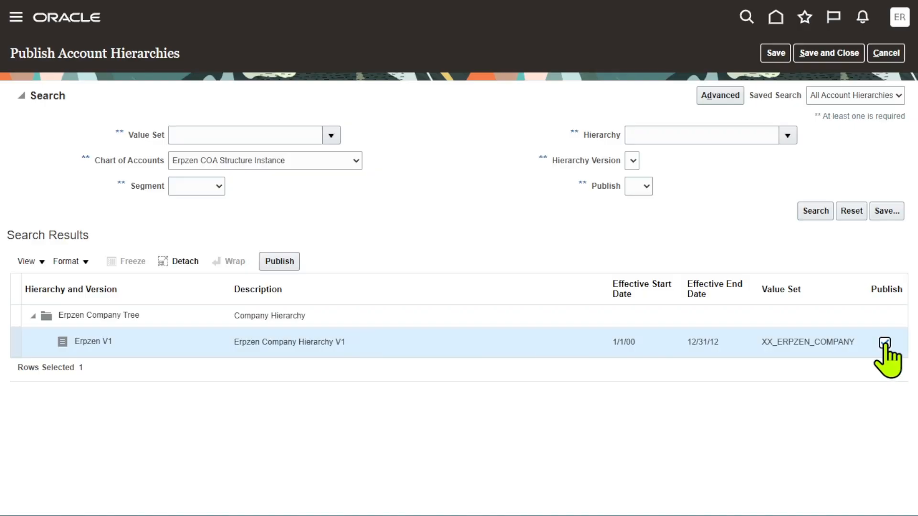
click(283, 261)
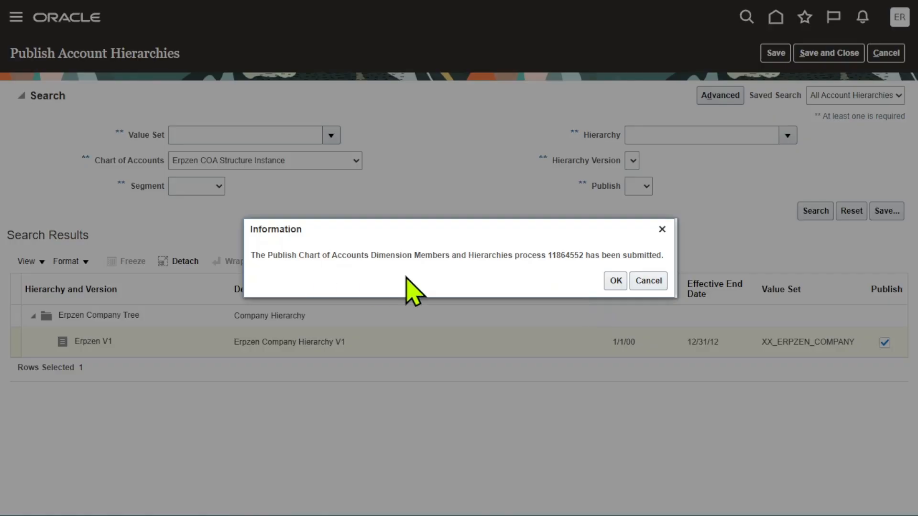
drag(547, 255, 585, 260)
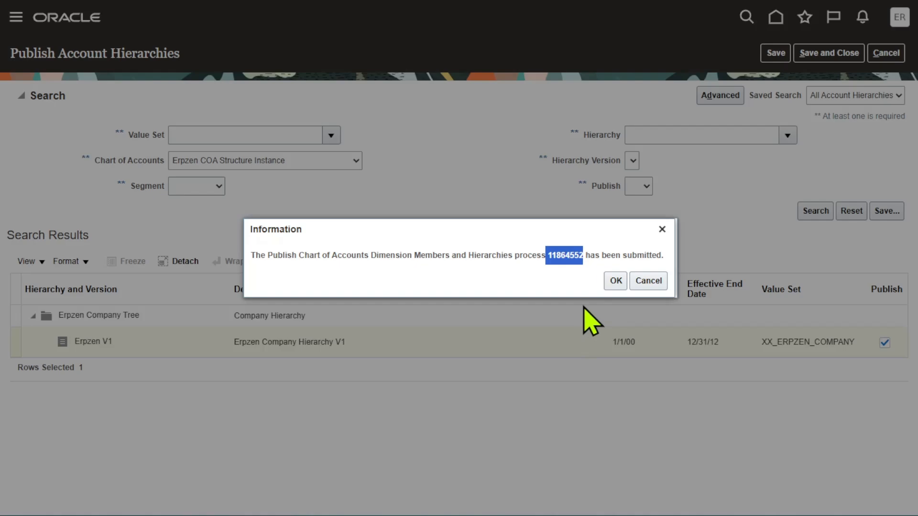
click(614, 282)
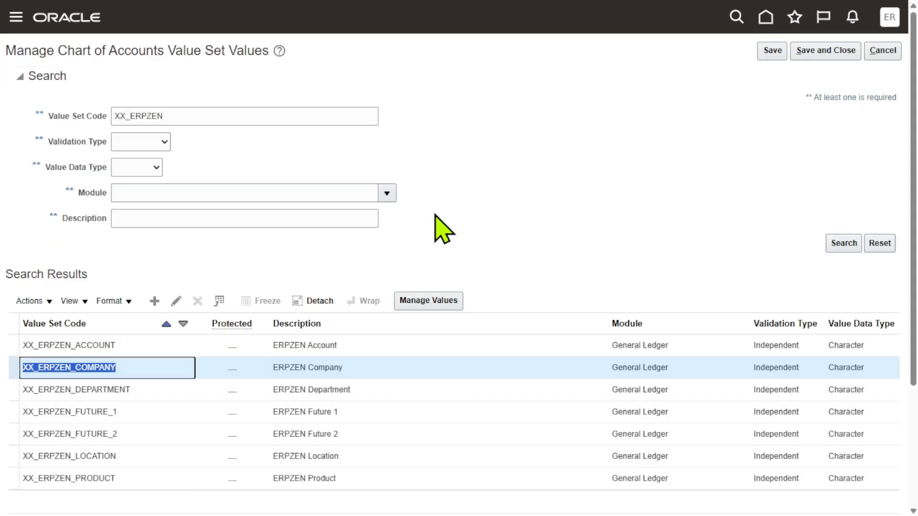
Open the Scheduled Processes overview from the Manage Chart of Accounts Value Set Values page.
click(16, 18)
scroll(119, 323, down, 9)
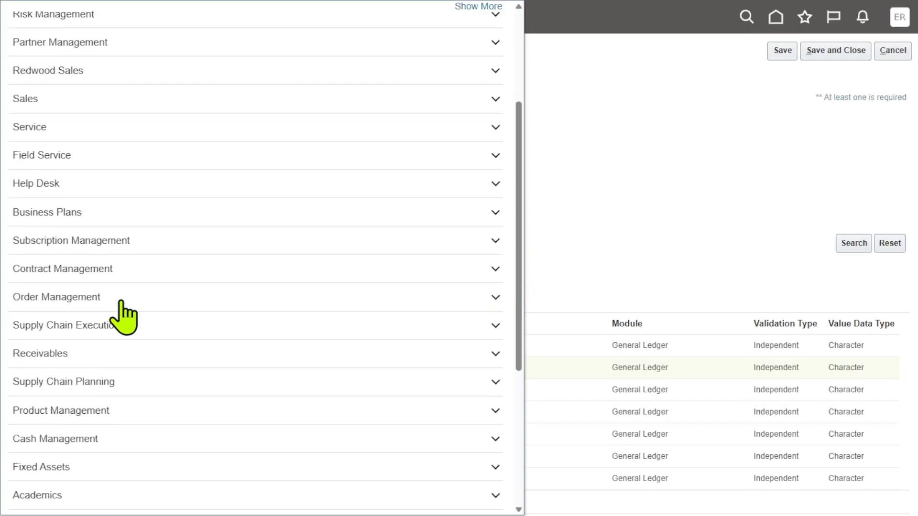
click(59, 416)
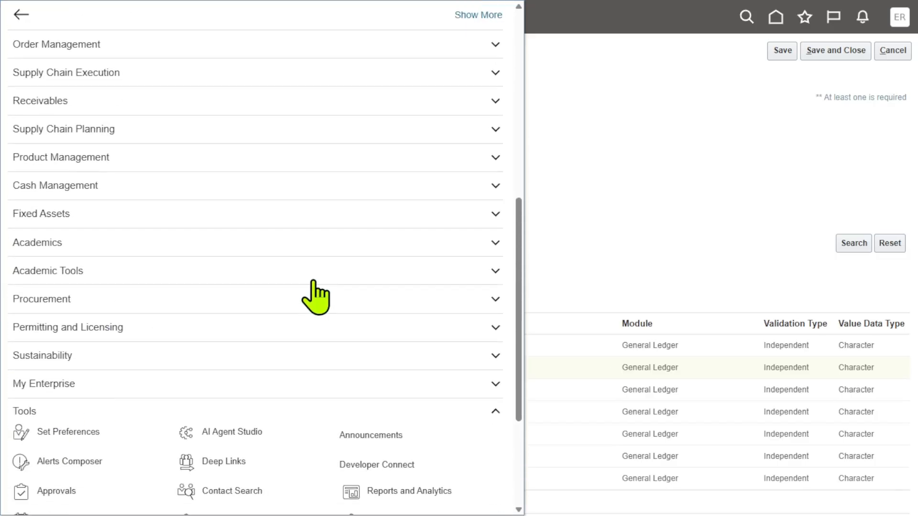
scroll(325, 311, down, 4)
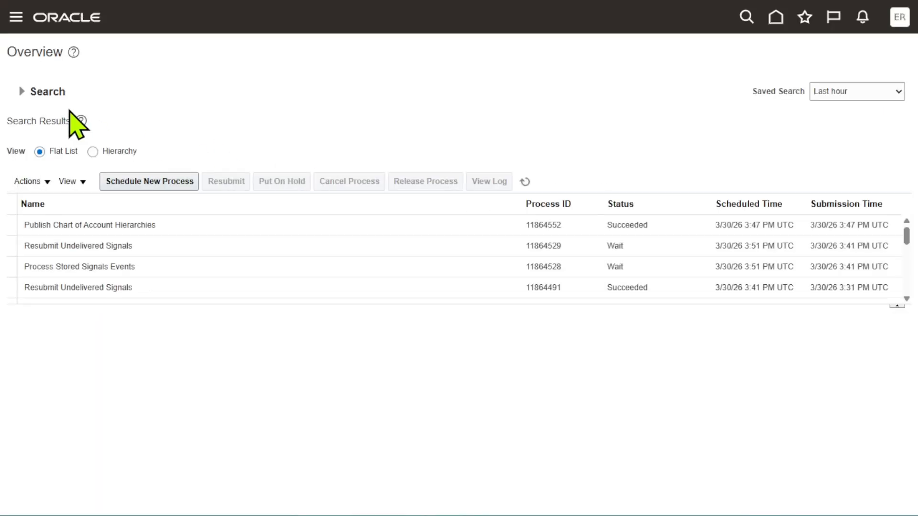
Search the scheduled processes for process ID 11864552.
click(20, 91)
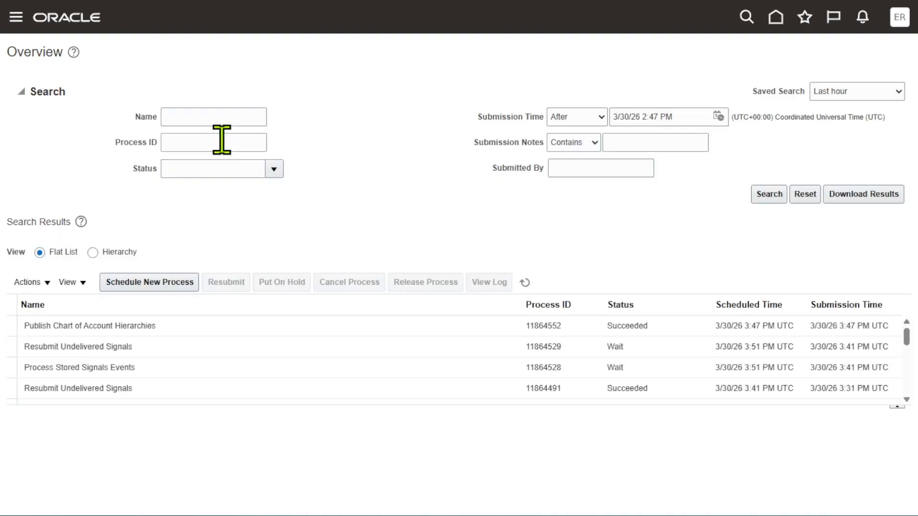
click(210, 143)
text(11864552)
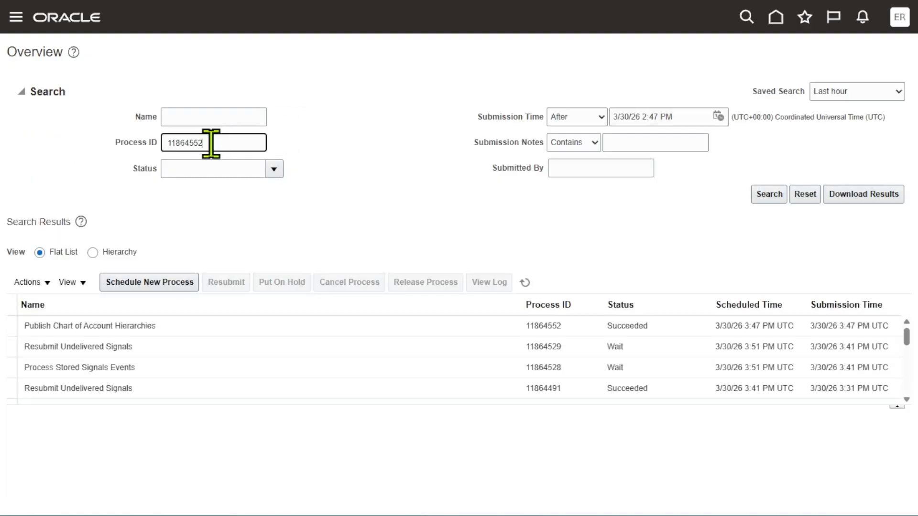
click(772, 194)
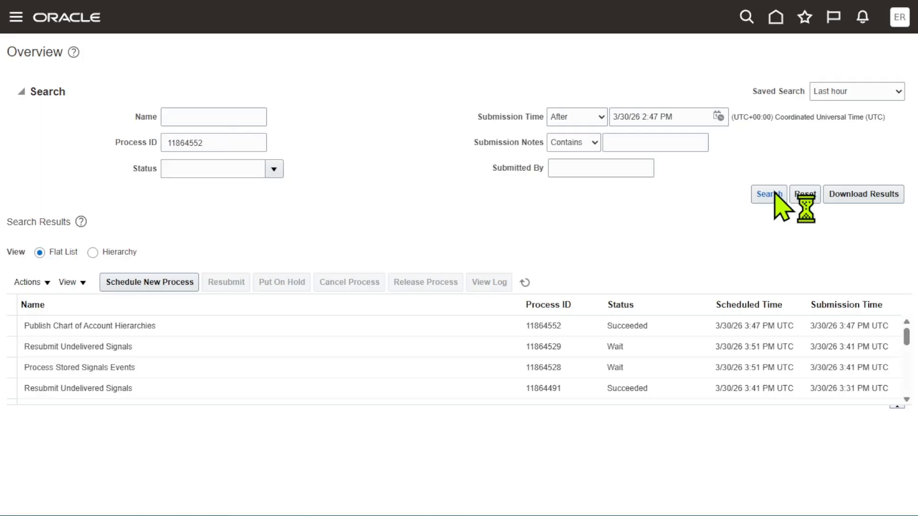
Dismiss the error, remove the leading space from the Process ID and search again for process 11864552.
click(508, 150)
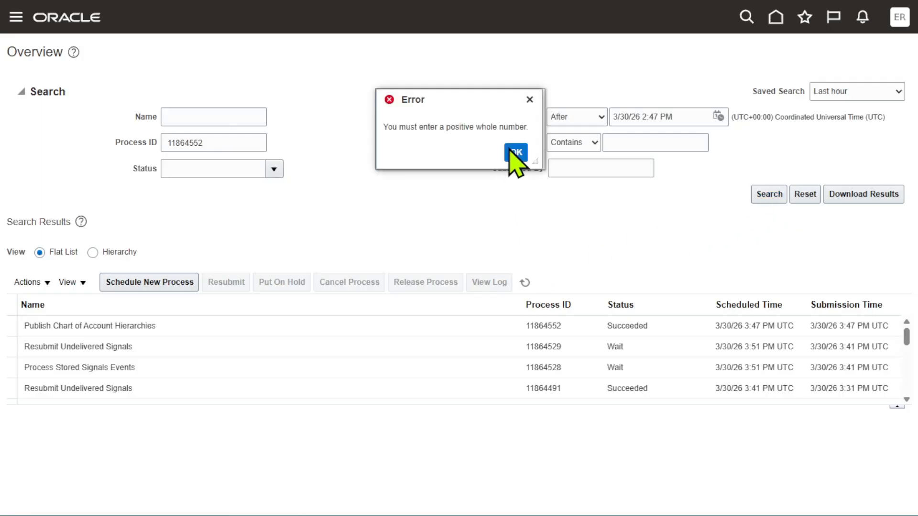
click(201, 138)
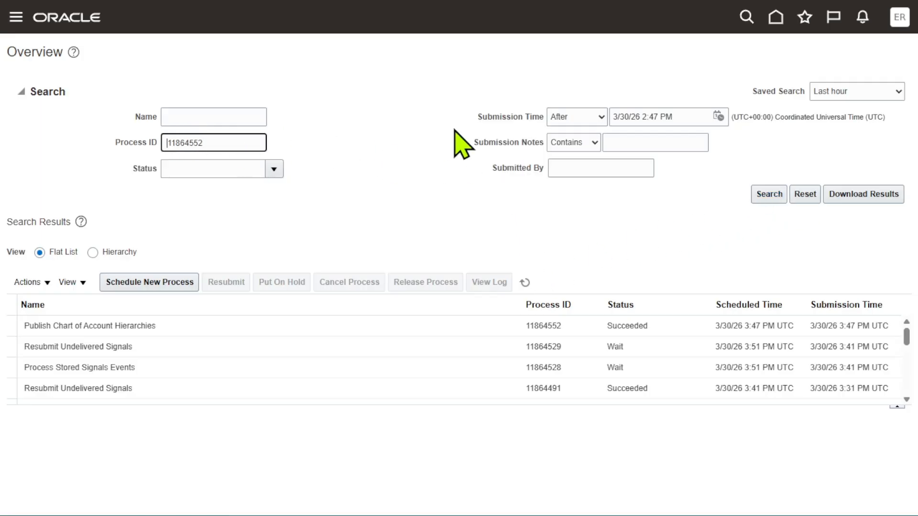
key(Delete)
click(771, 193)
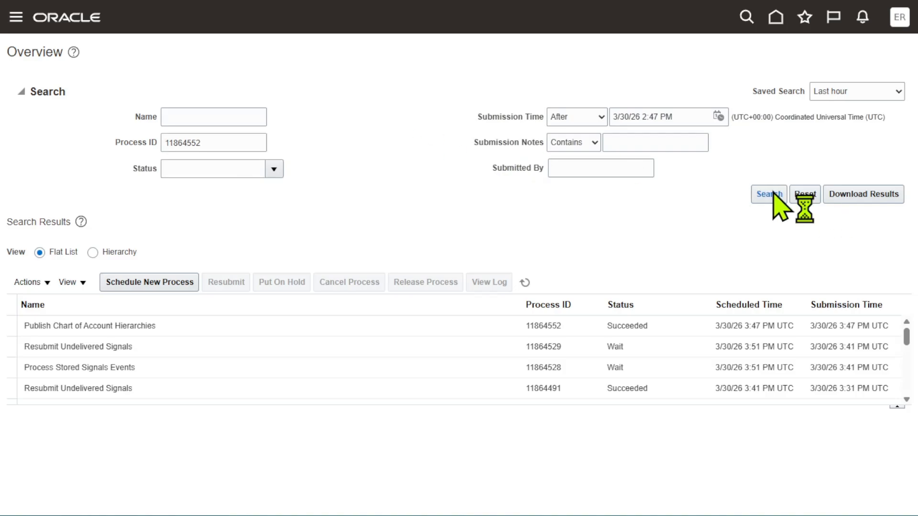
Select the Publish Chart of Account Hierarchies process, check its status and return to the home page.
click(669, 326)
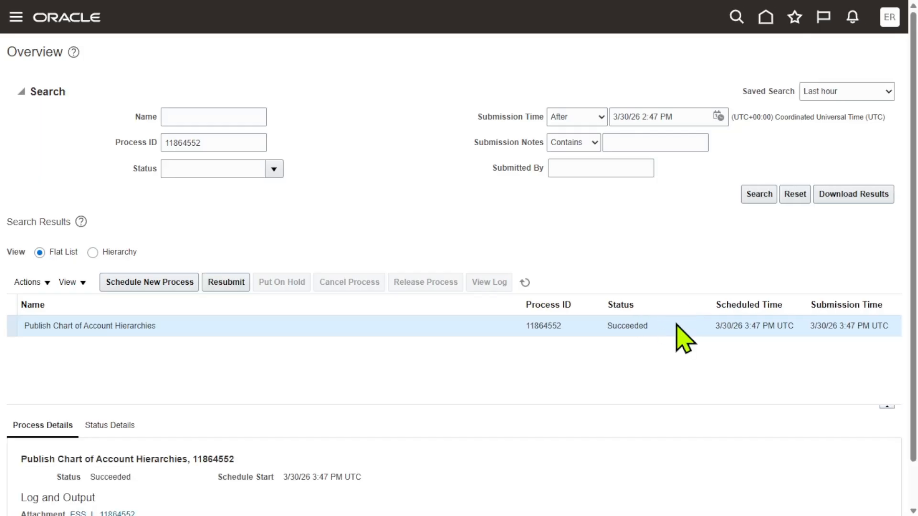
double_click(616, 326)
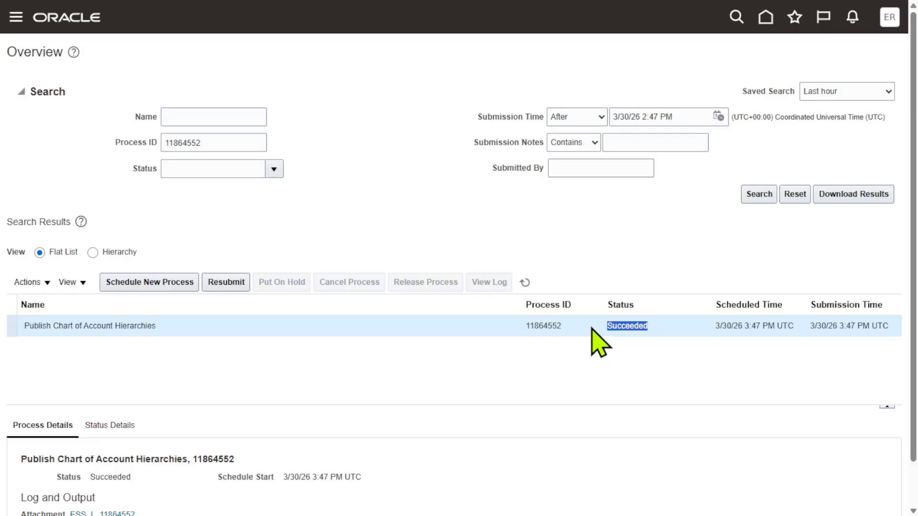
click(765, 17)
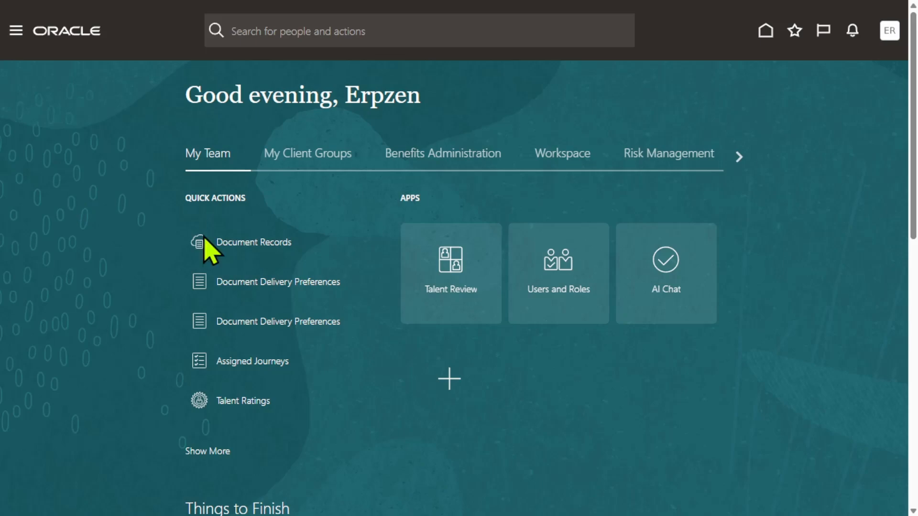
key(alt+Tab)
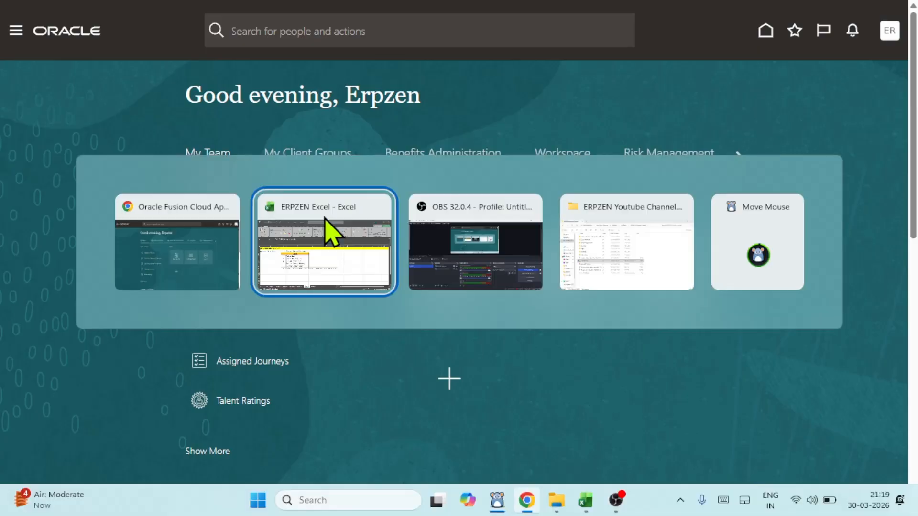
key(alt+Tab)
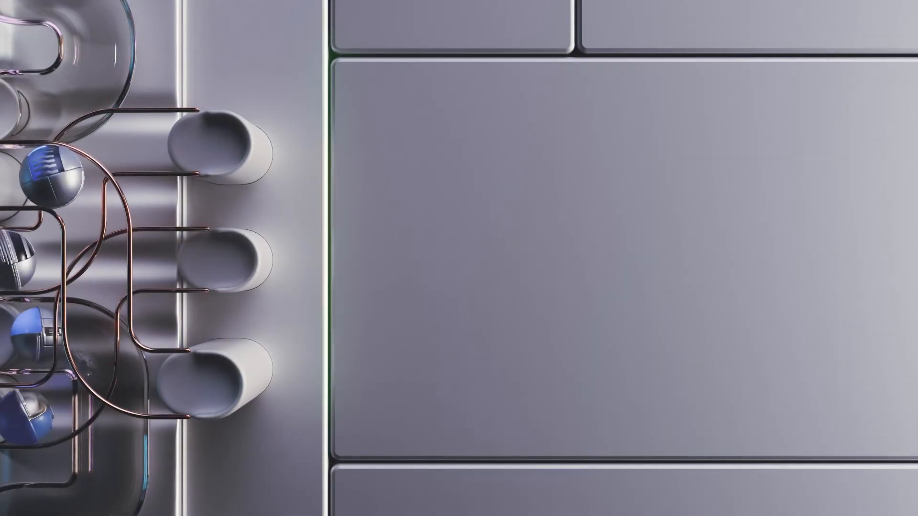